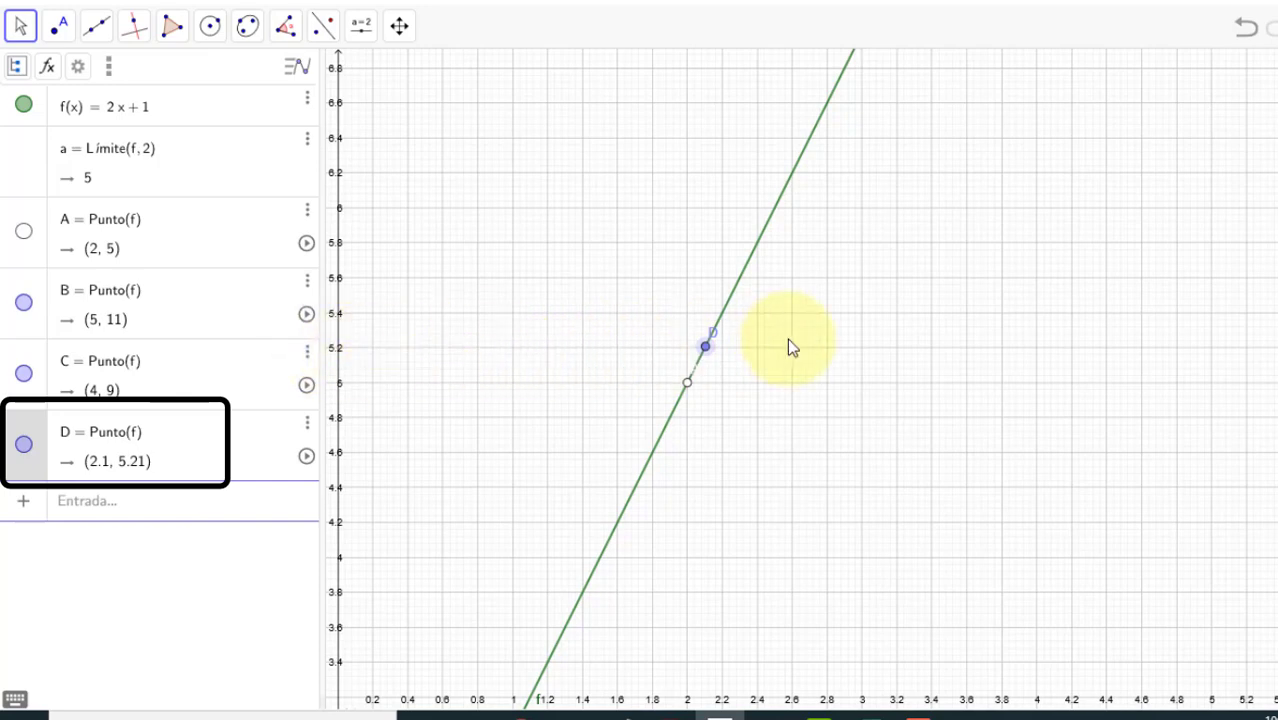
# Step: Move point D down along the line f toward point A, to about (2.05, 5.09) and on to about (2.01, 5.03)
pyautogui.scroll(5, 708, 350)
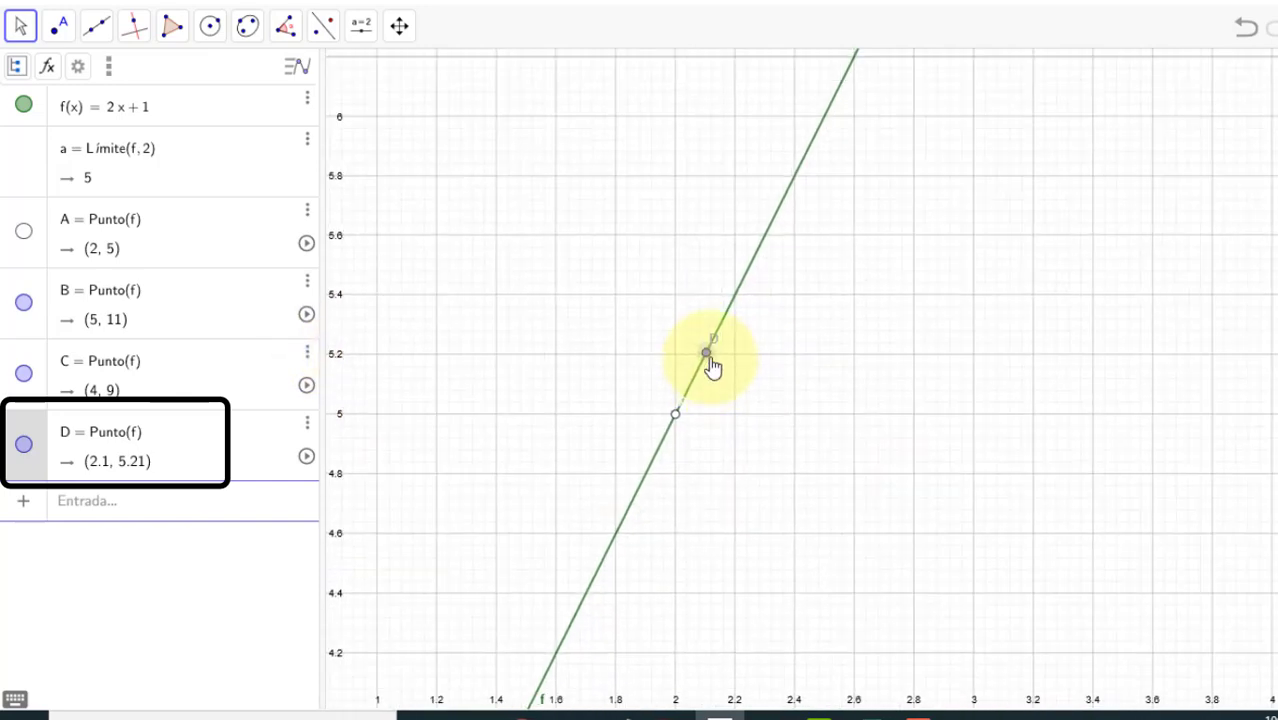
pyautogui.moveTo(707, 357); pyautogui.dragTo(690, 396)
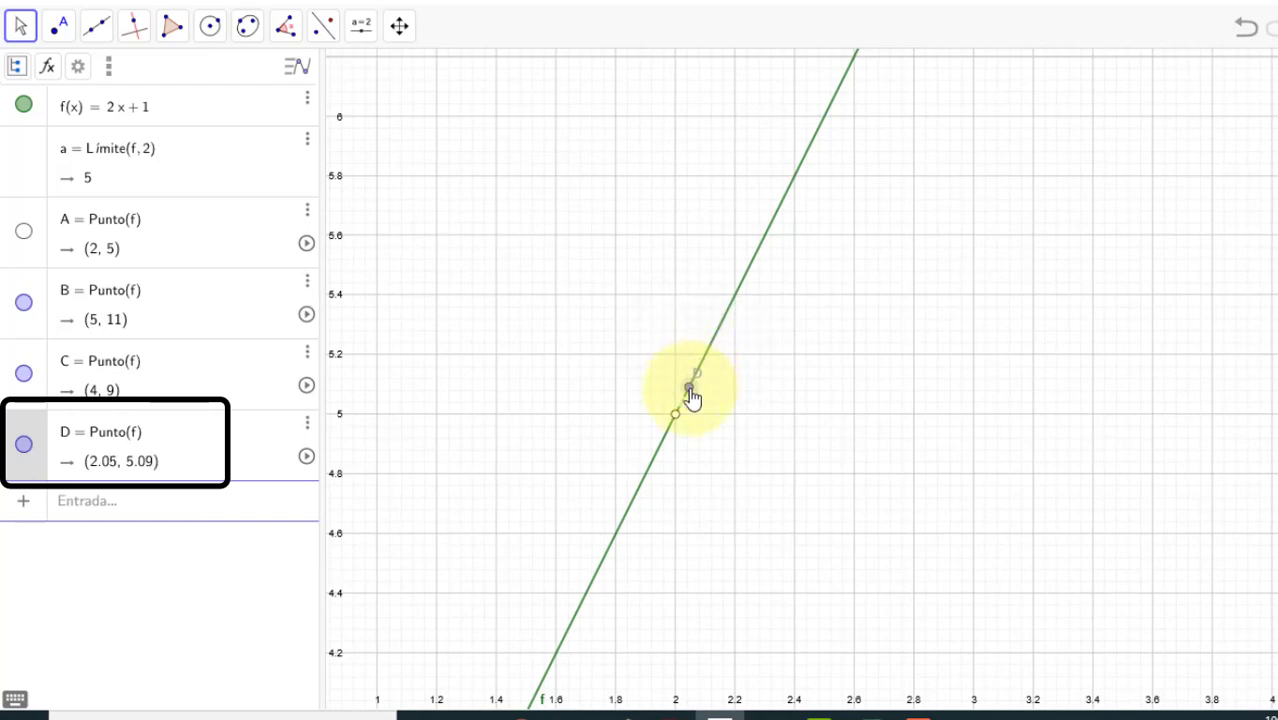
pyautogui.scroll(5, 690, 388)
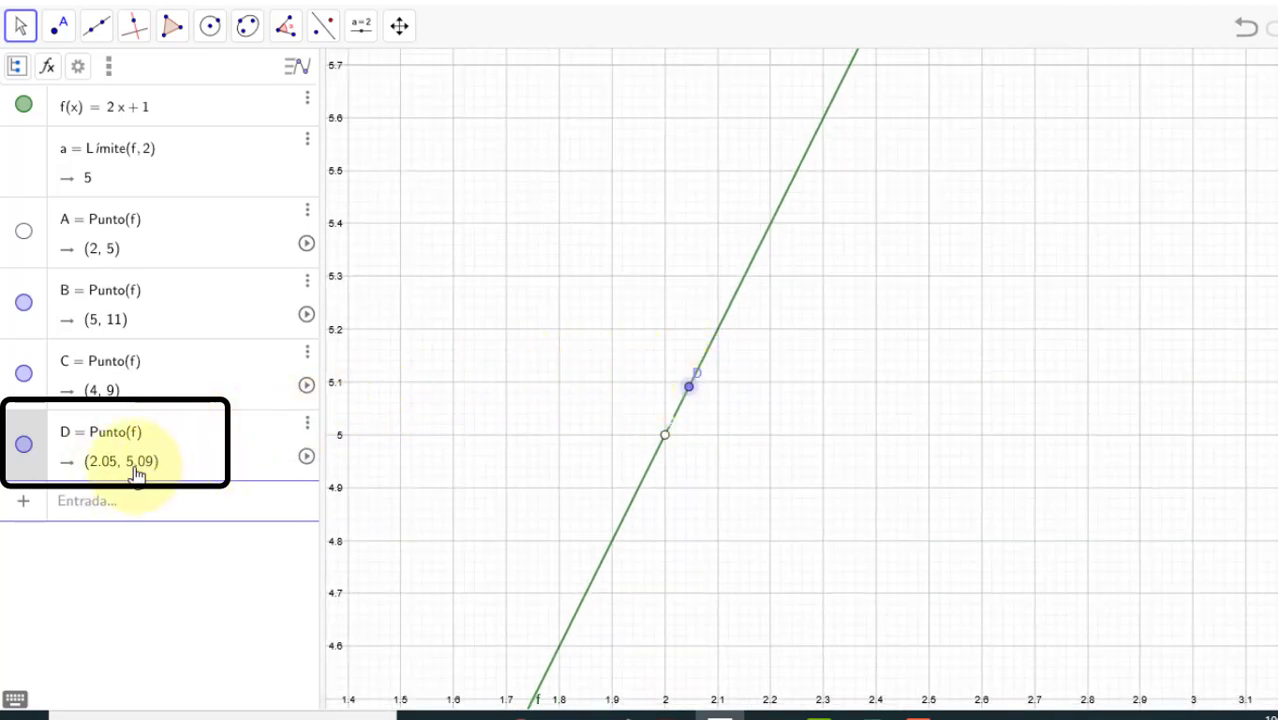
pyautogui.scroll(1, 692, 392)
pyautogui.scroll(1, 693, 390)
pyautogui.moveTo(690, 397); pyautogui.dragTo(665, 440)
# Step: Bring point D almost onto point A along the line, to about (2, 5.01)
pyautogui.scroll(10, 665, 437)
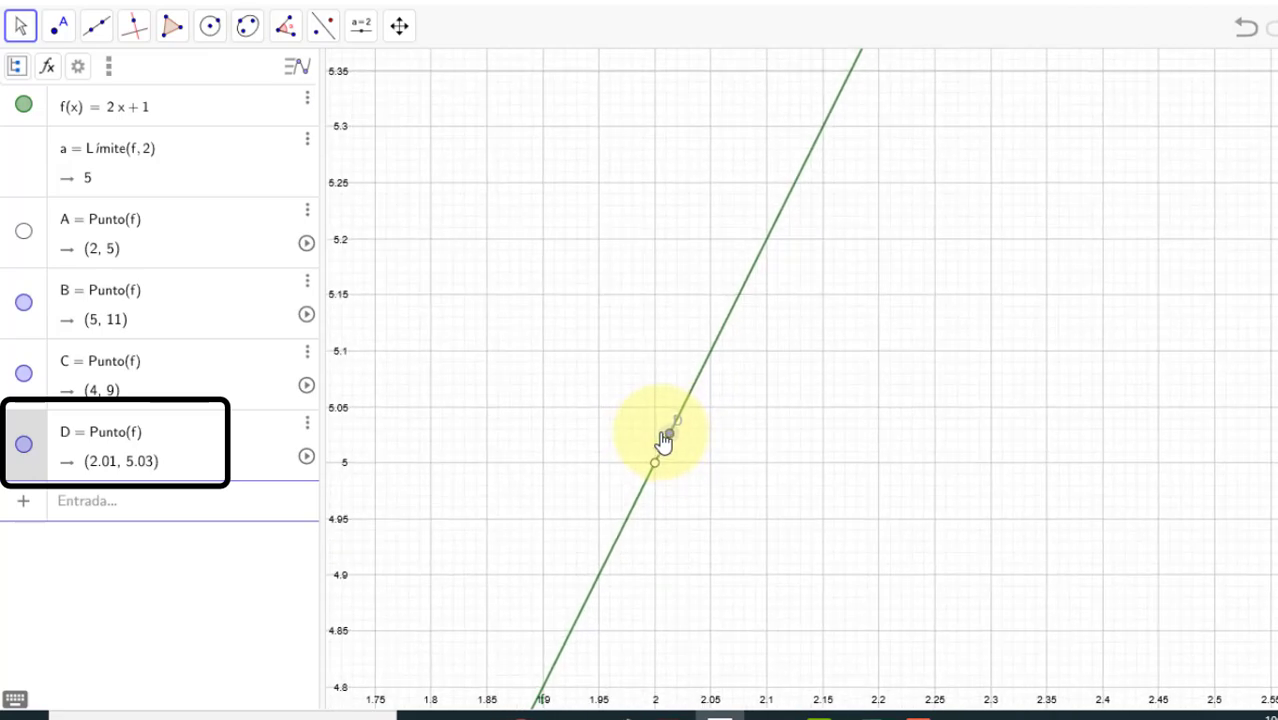
pyautogui.scroll(2, 665, 440)
pyautogui.moveTo(682, 445); pyautogui.dragTo(662, 483)
pyautogui.scroll(4, 661, 483)
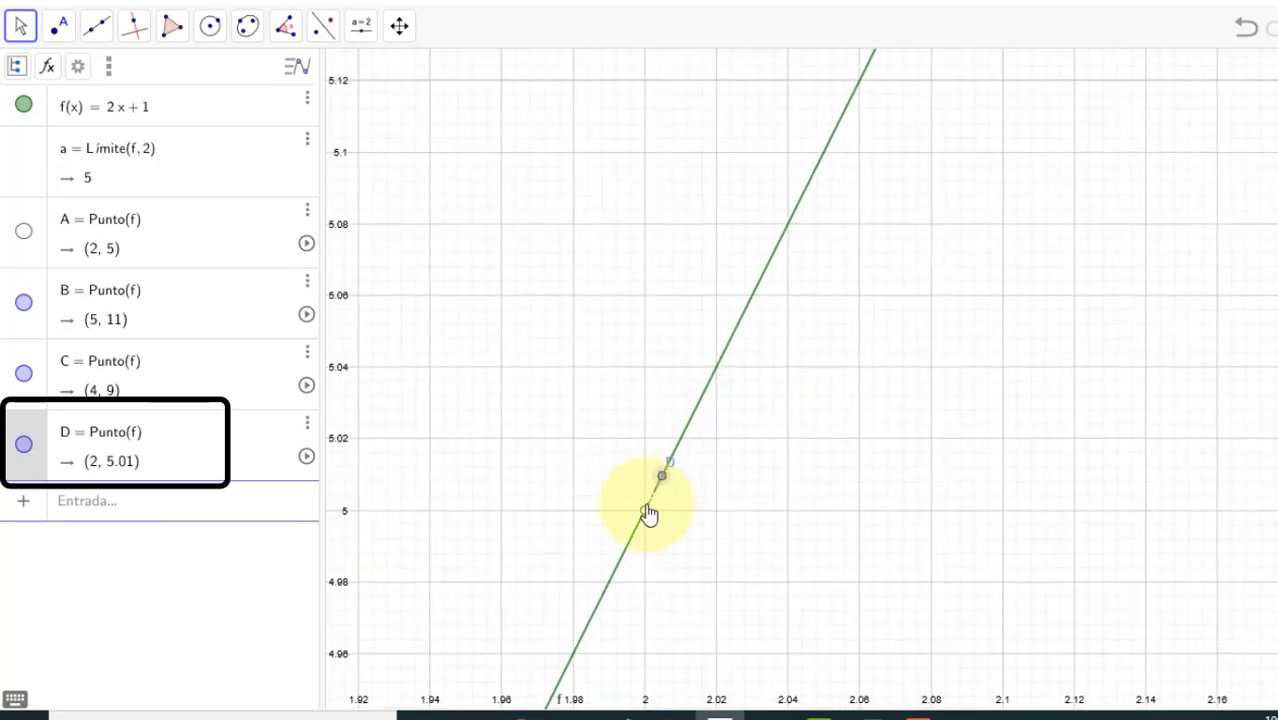
pyautogui.moveTo(664, 482); pyautogui.dragTo(657, 494)
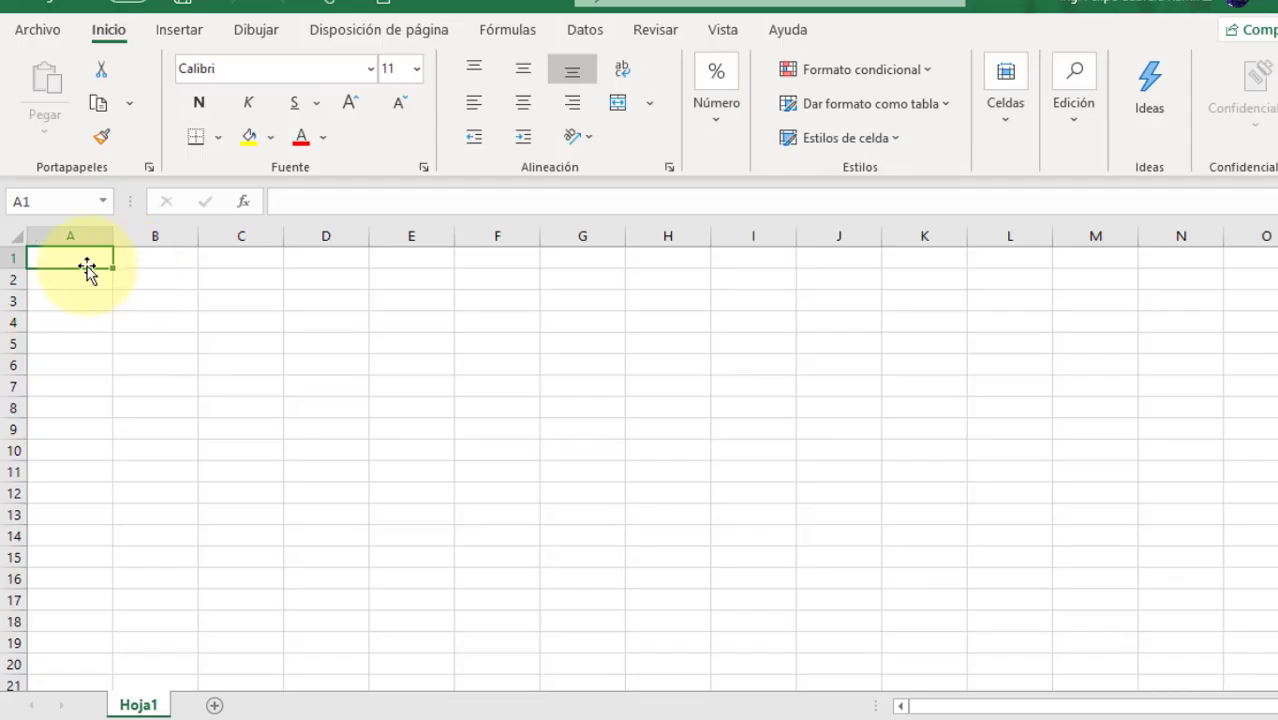
# Step: In the blank Excel sheet, enter f(x)=2x+1 in cell A1 and fill the cell yellow
pyautogui.write('F')
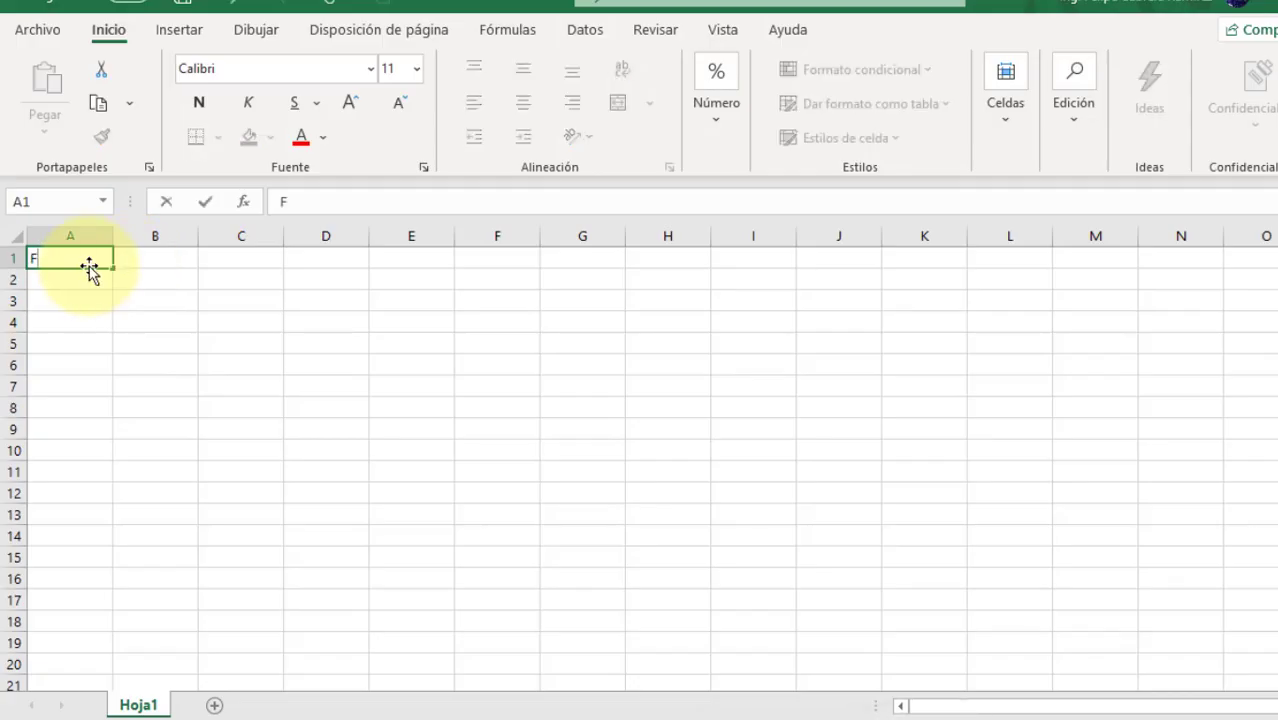
pyautogui.write('f(x)=2x+1')
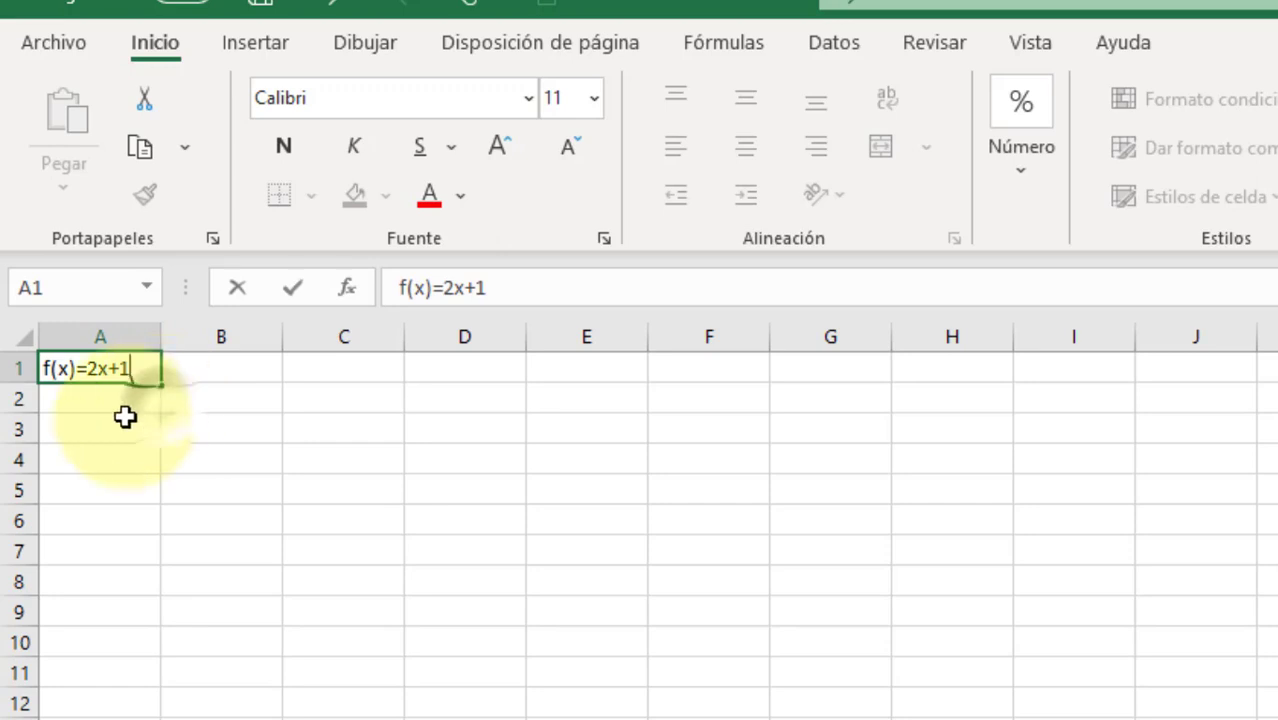
pyautogui.press('Tab')
pyautogui.press('Down')
pyautogui.click(106, 366)
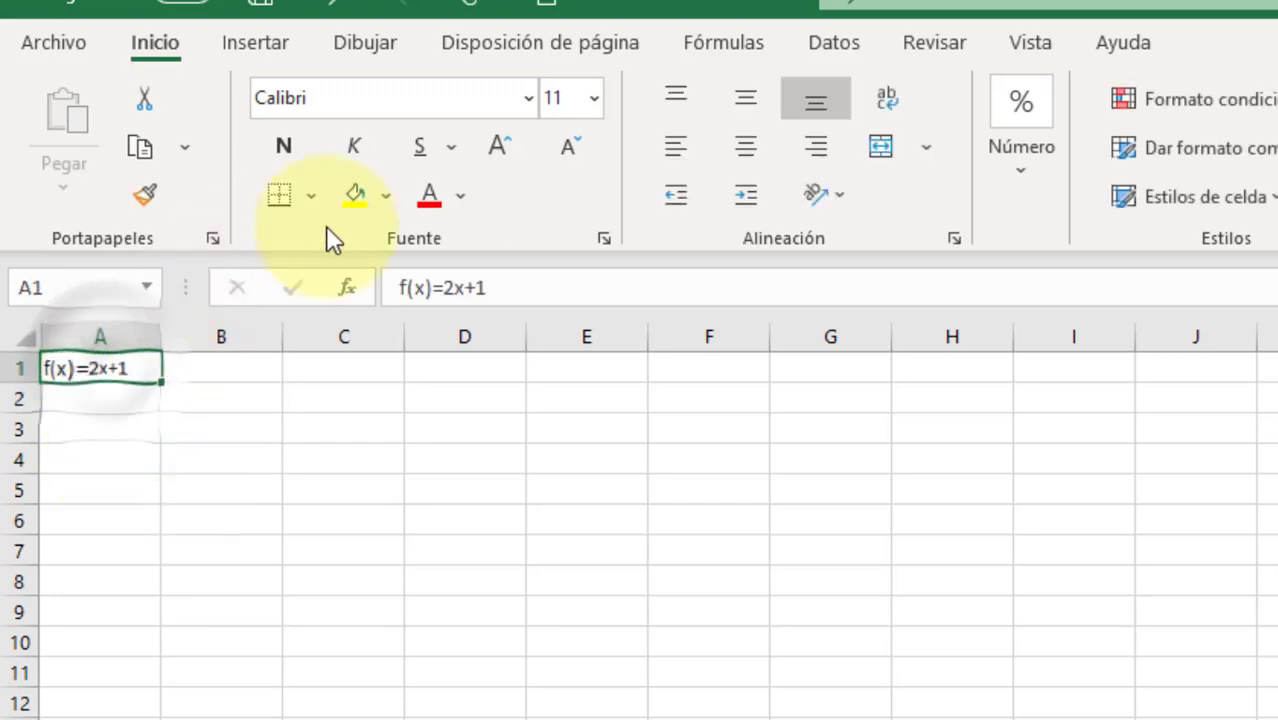
pyautogui.click(355, 194)
pyautogui.click(217, 493)
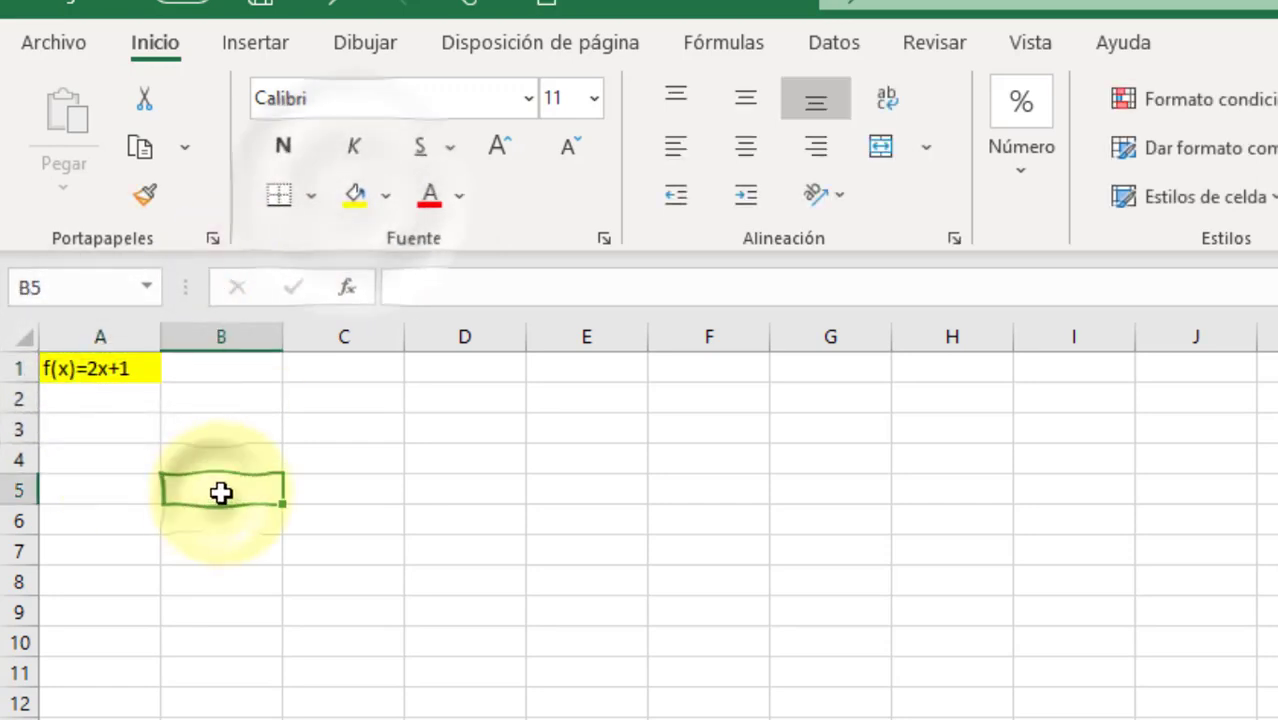
# Step: Enter the table headers x in cell C2 and y in cell D2
pyautogui.click(336, 408)
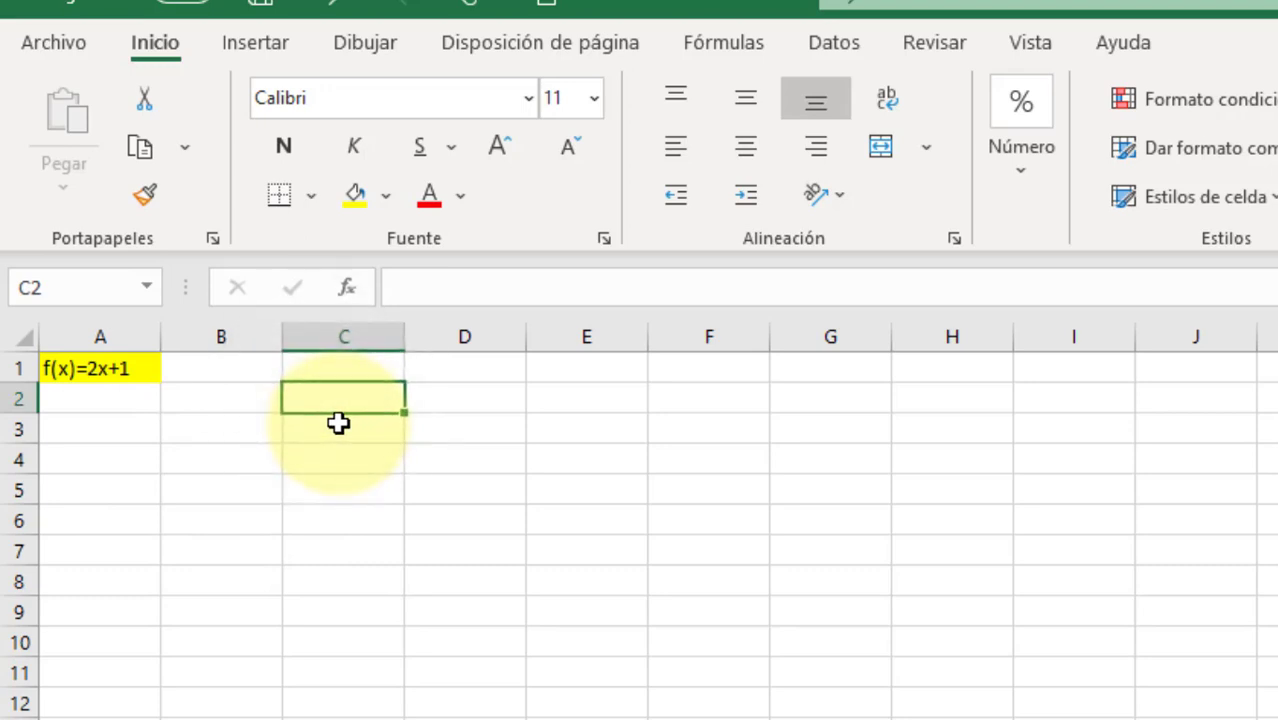
pyautogui.write('x')
pyautogui.press('Tab')
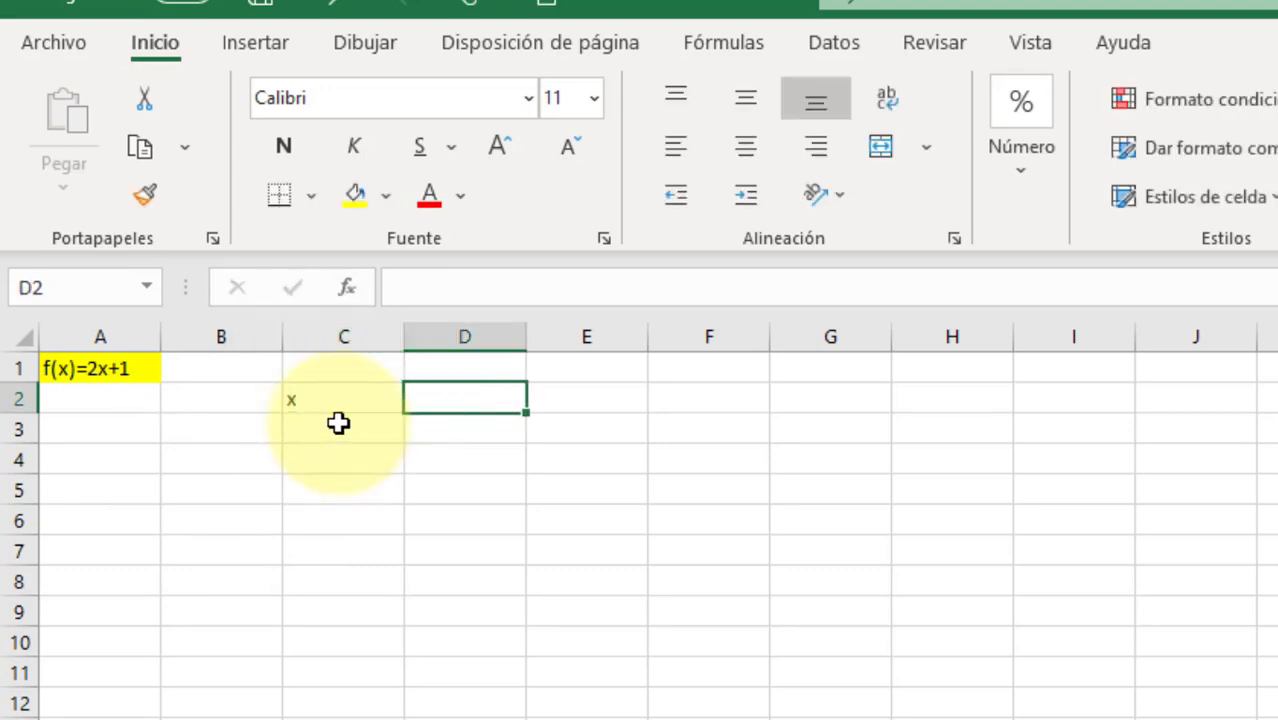
pyautogui.write('y')
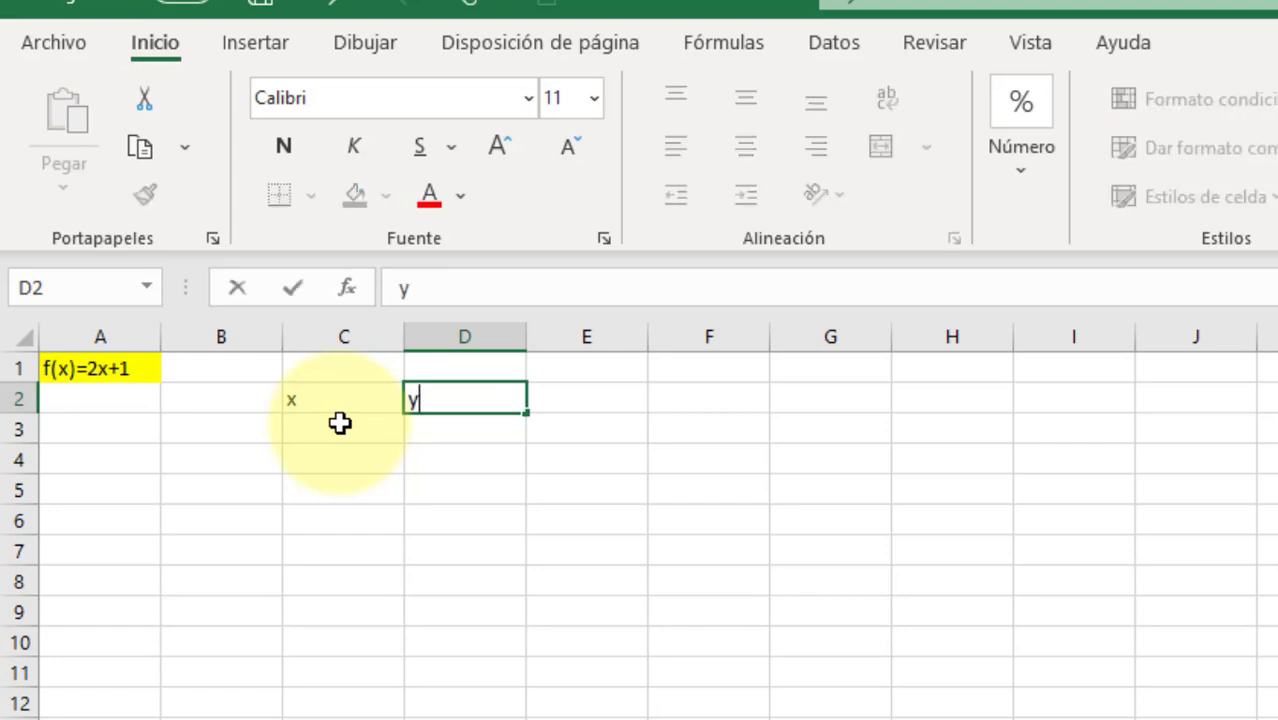
pyautogui.click(340, 423)
# Step: Centre the x and y table and add borders below its headers and between columns C and D
pyautogui.moveTo(322, 400); pyautogui.dragTo(480, 409)
pyautogui.click(558, 548)
pyautogui.moveTo(320, 402); pyautogui.dragTo(465, 712)
pyautogui.click(311, 195)
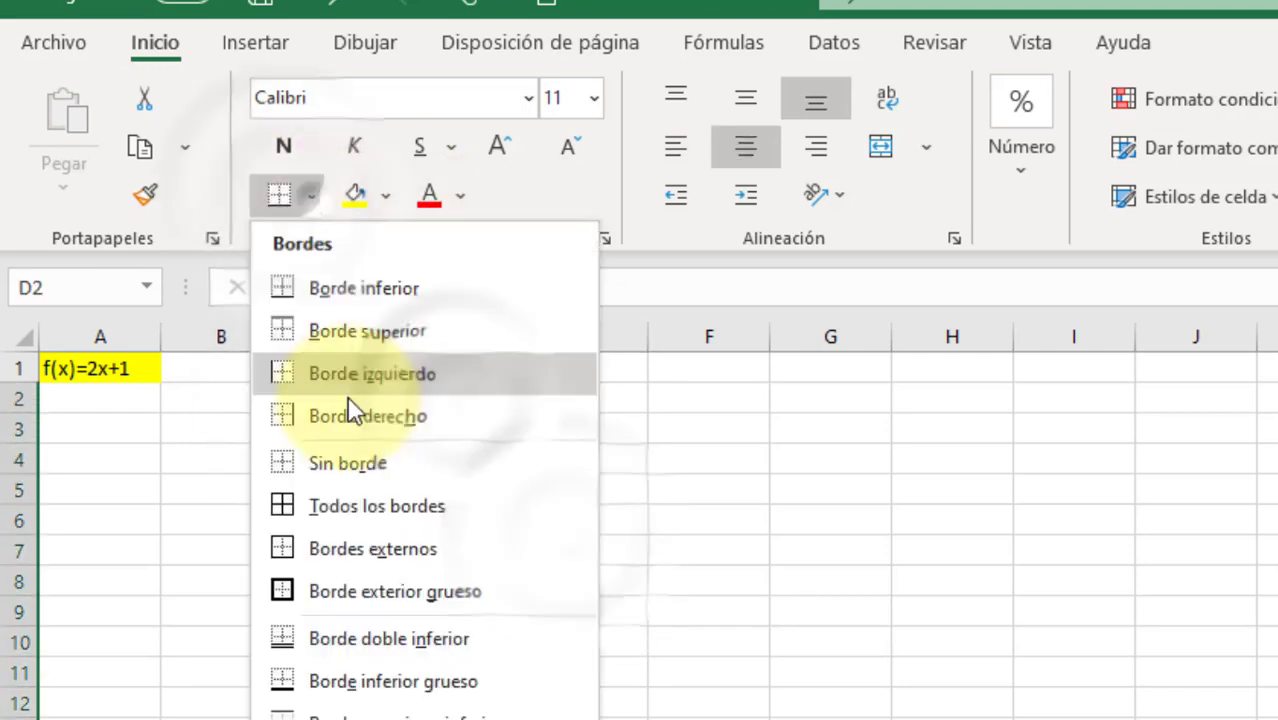
pyautogui.click(358, 342)
pyautogui.click(745, 146)
pyautogui.click(586, 580)
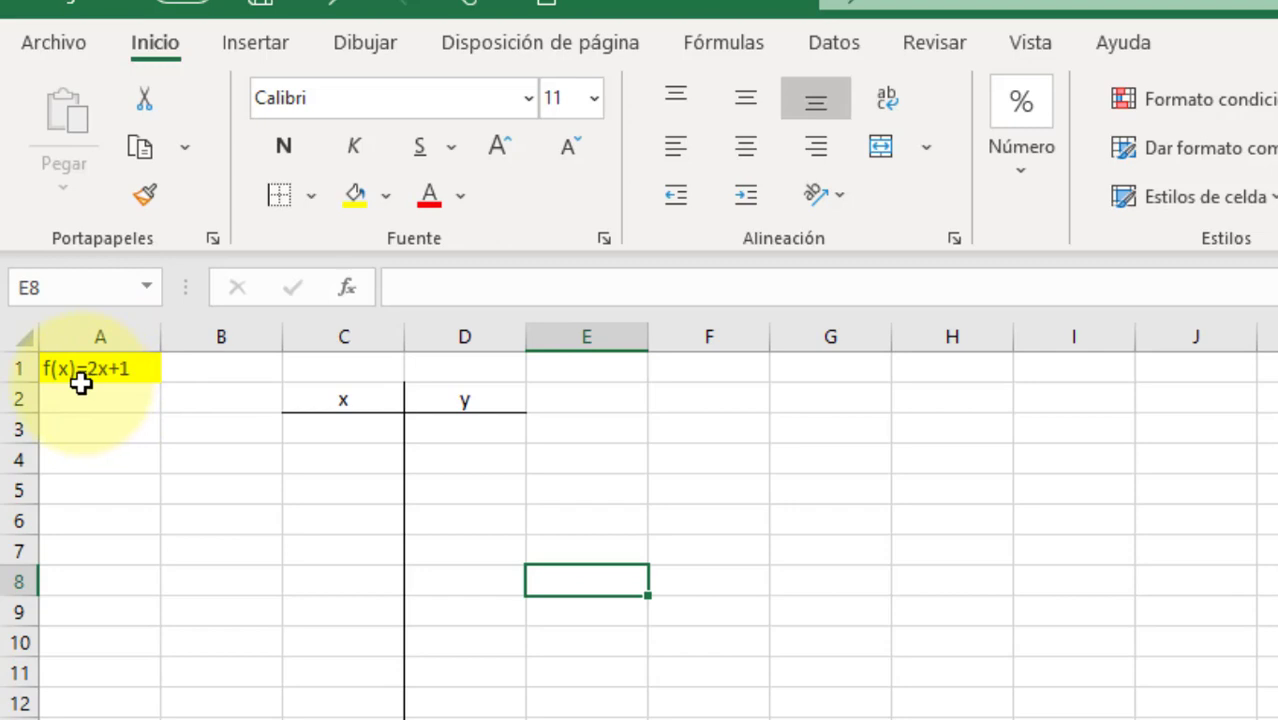
# Step: Enter the x values -3, -2, -1, 0, 1, 2 and 3 in cells C3 to C9
pyautogui.click(370, 431)
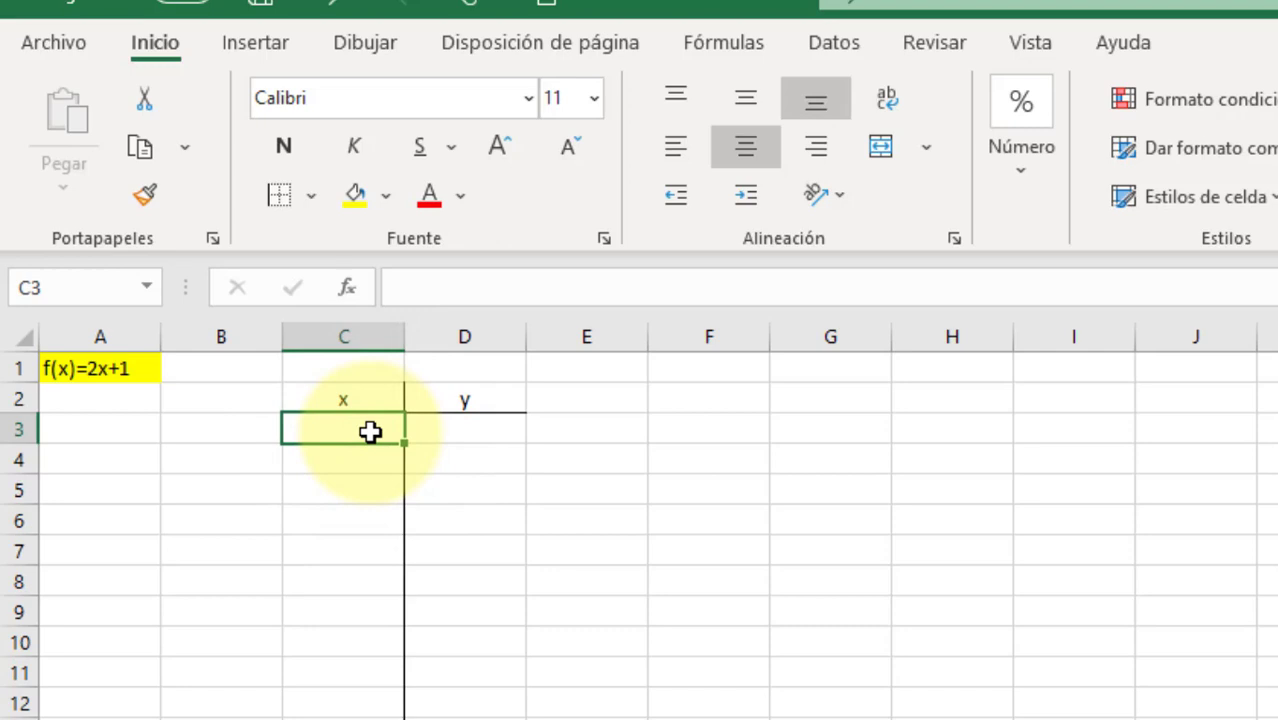
pyautogui.write('-3')
pyautogui.press('Return')
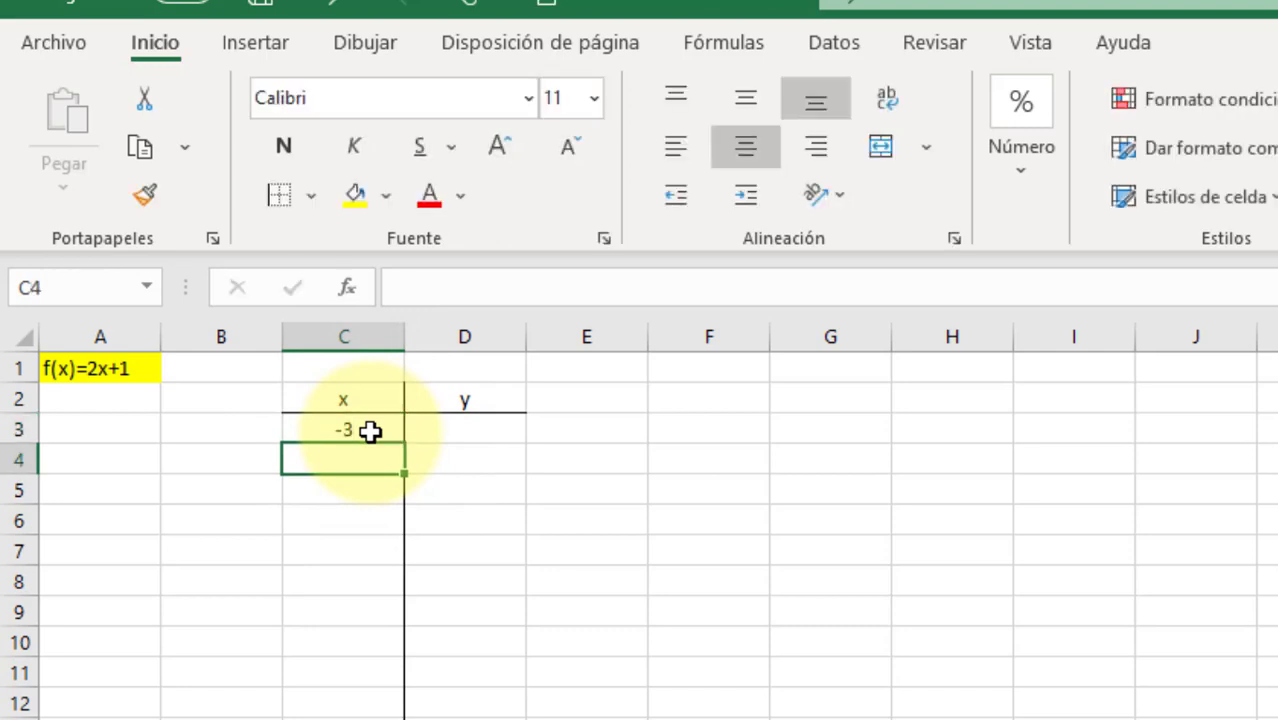
pyautogui.write('-2')
pyautogui.press('Return')
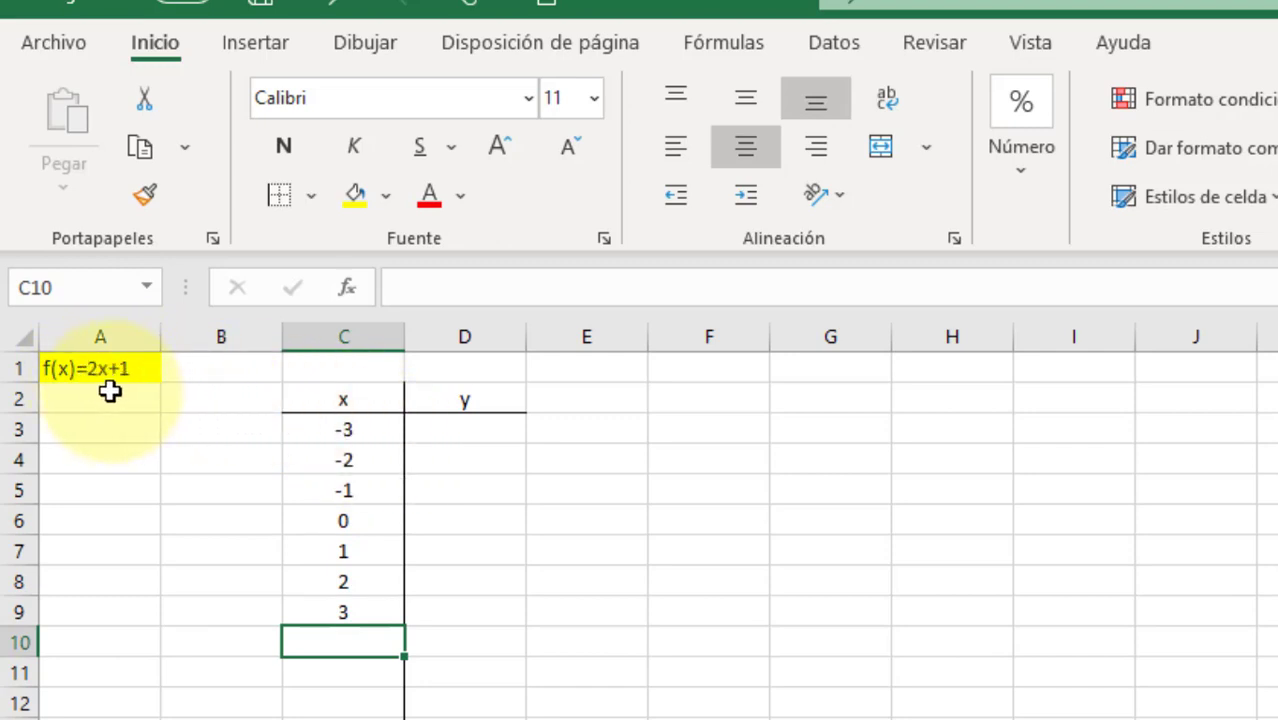
# Step: Enter the formula =2(C3)+1 in cell D3 and accept its correction to =2*(C3)+1
pyautogui.click(486, 427)
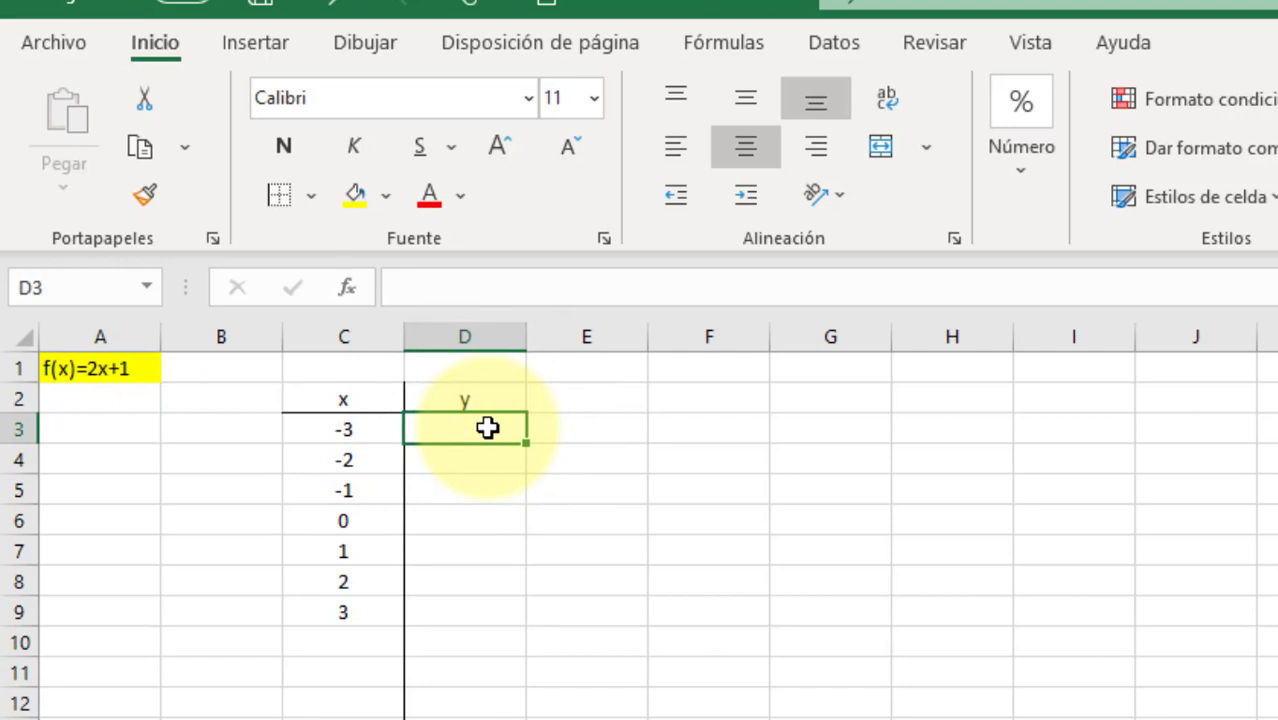
pyautogui.click(528, 290)
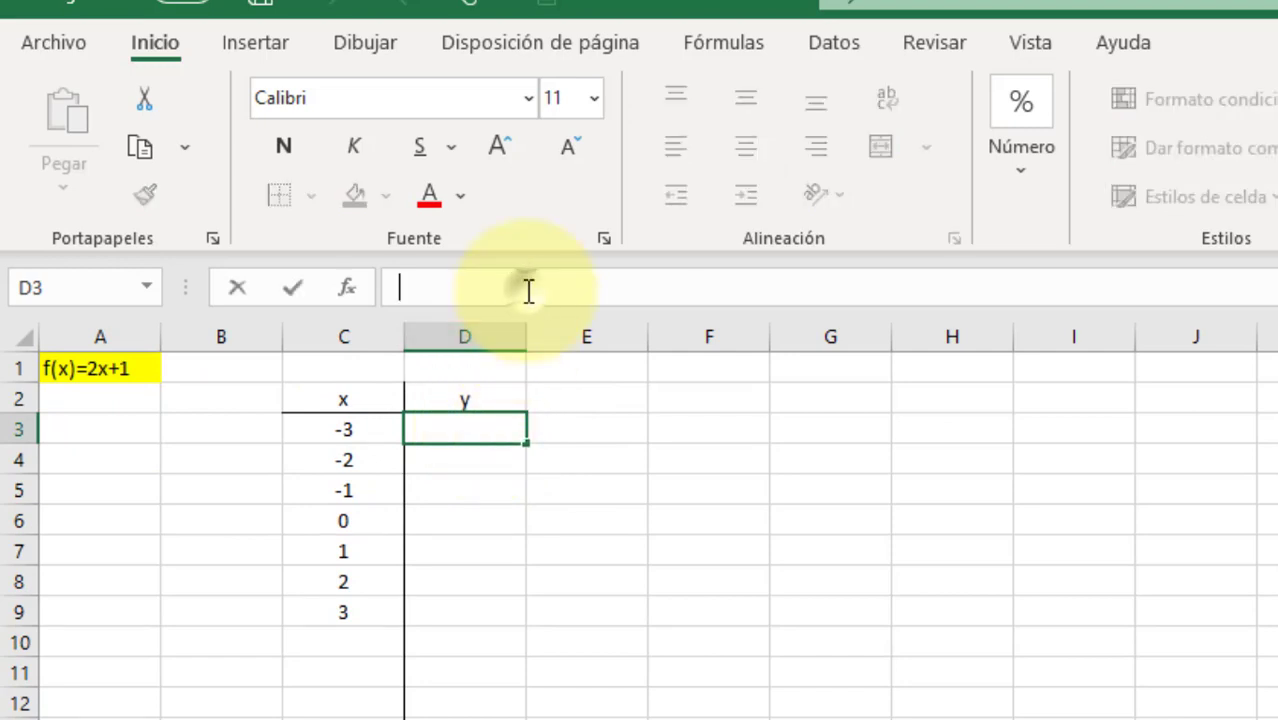
pyautogui.write('=')
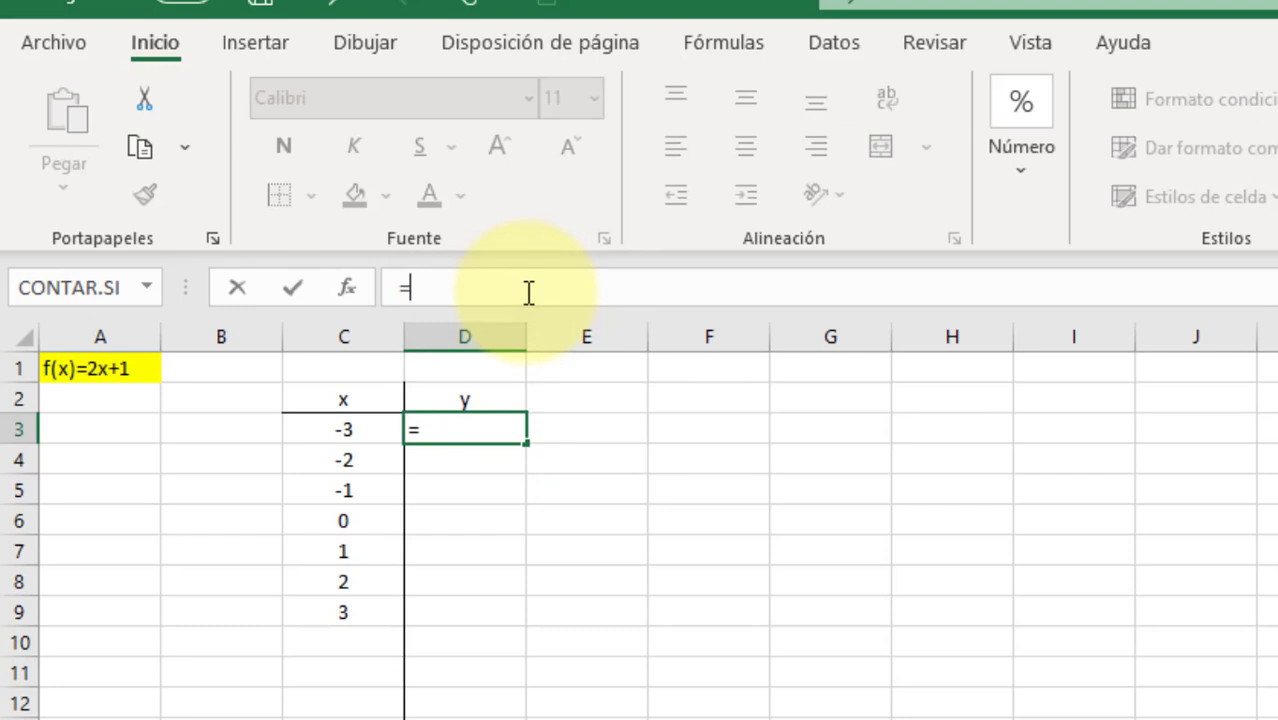
pyautogui.write('2(')
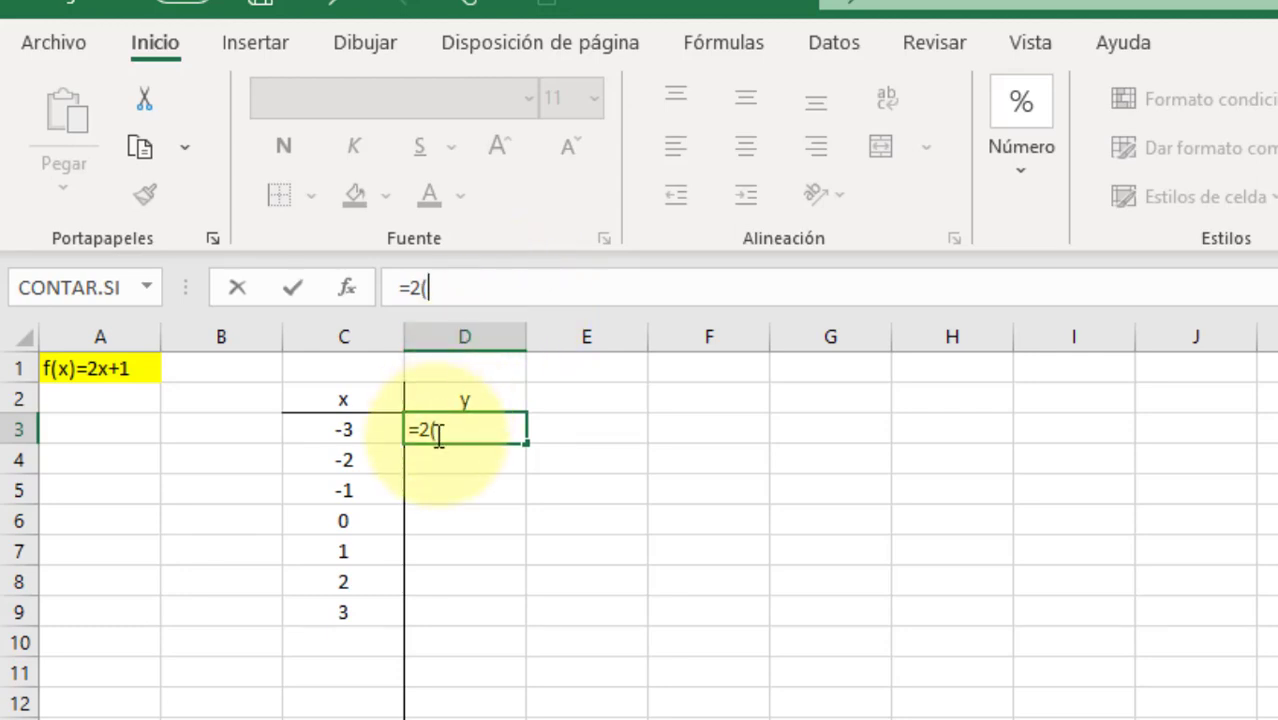
pyautogui.click(348, 432)
pyautogui.write(')')
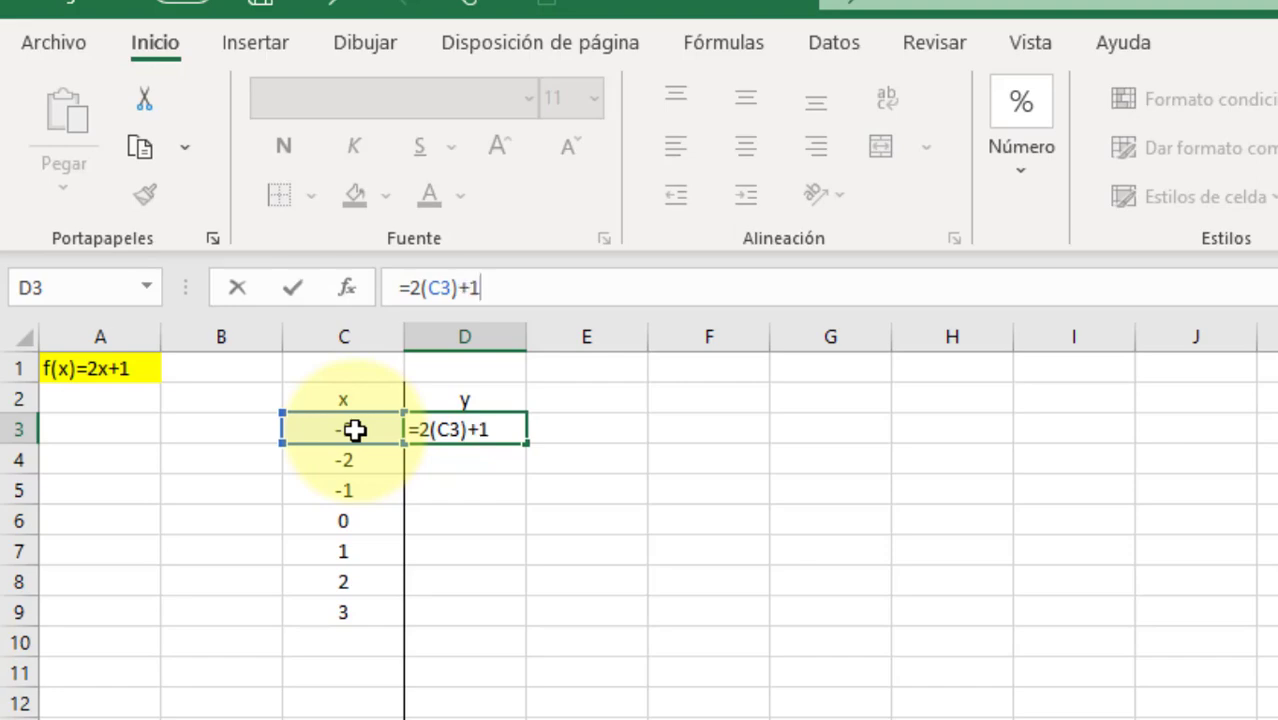
pyautogui.write('+1')
pyautogui.press('Return')
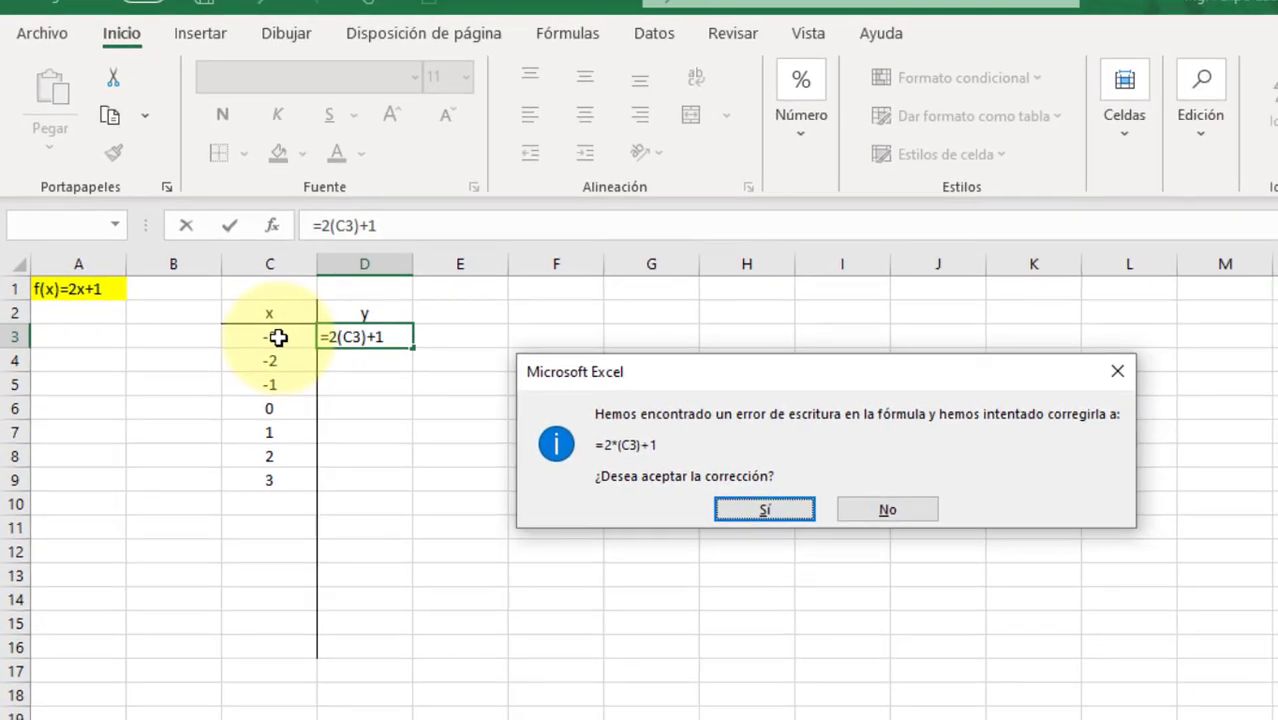
pyautogui.press('Return')
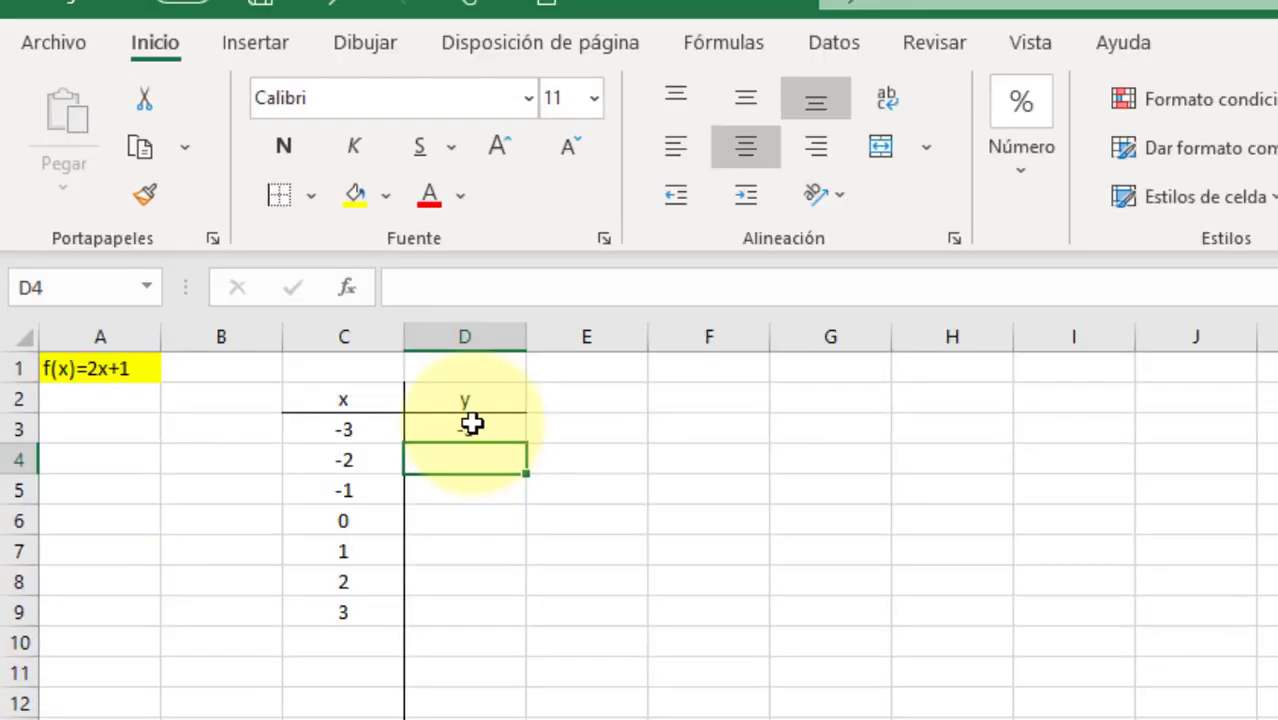
# Step: Copy the formula in D3 down through cell D9
pyautogui.click(369, 334)
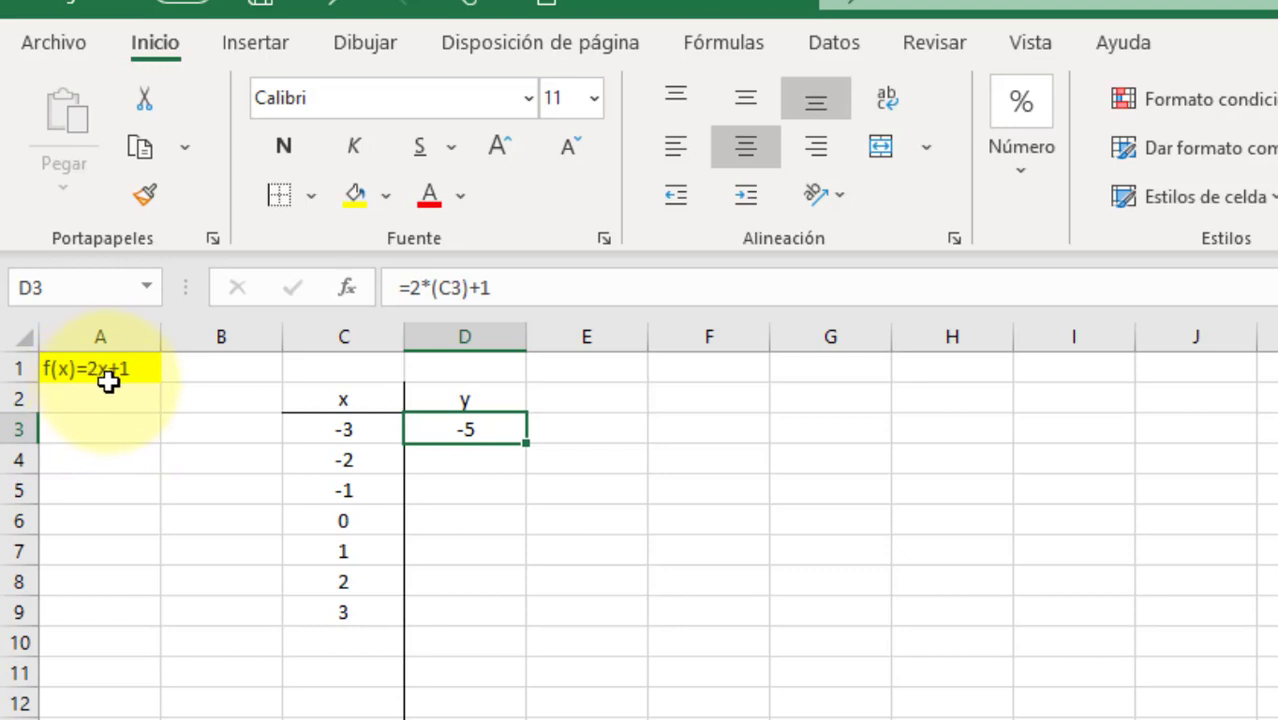
pyautogui.click(590, 456)
pyautogui.click(500, 428)
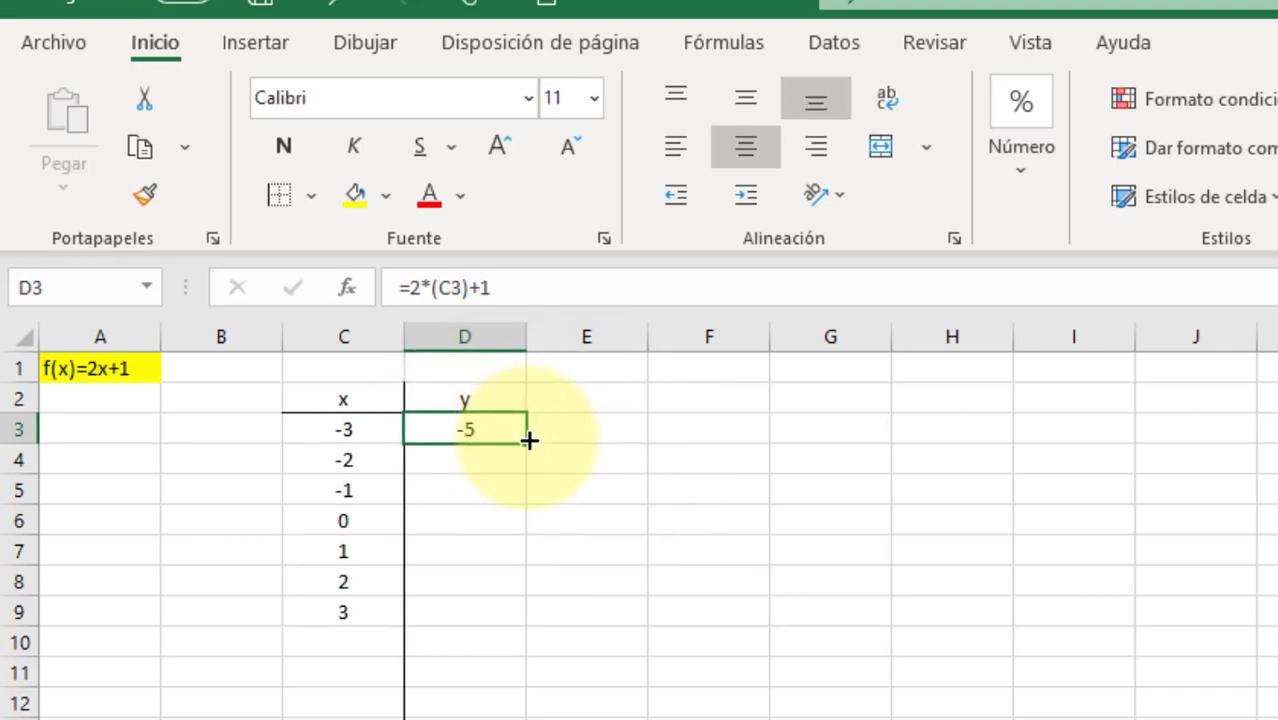
pyautogui.moveTo(528, 440); pyautogui.dragTo(522, 633)
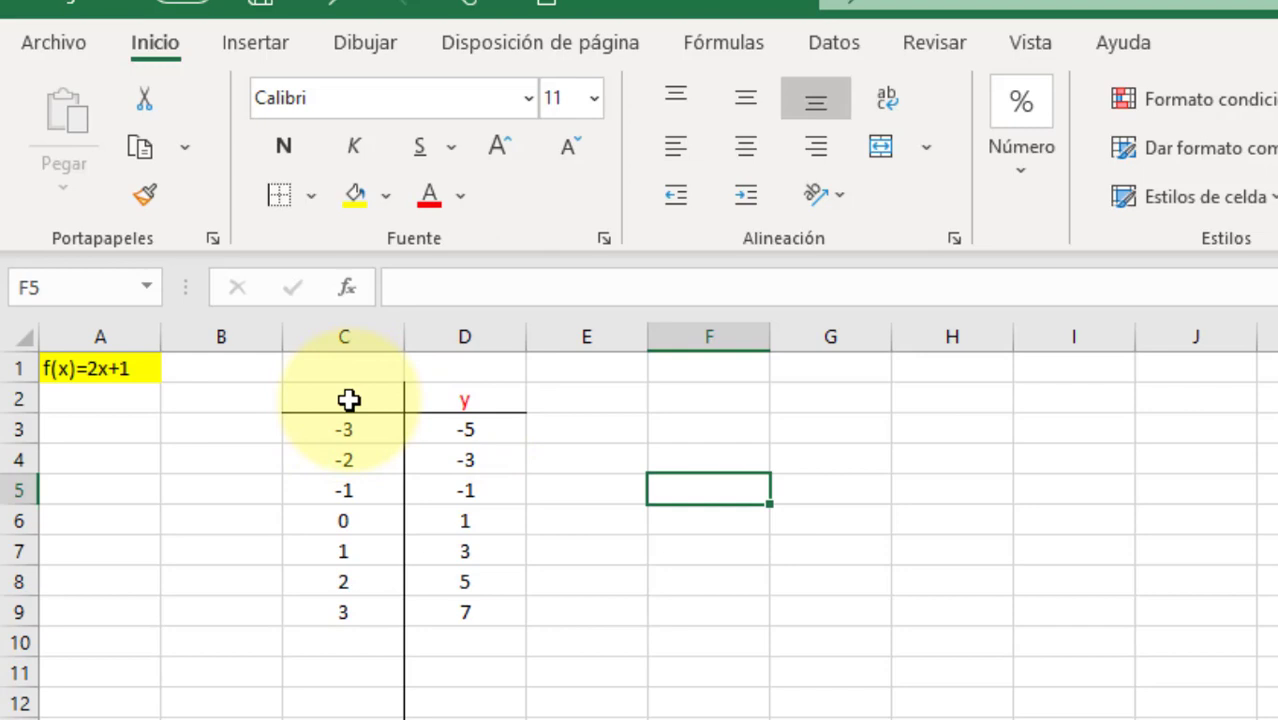
# Step: Change the y header in cell D2 to f(x)
pyautogui.click(474, 399)
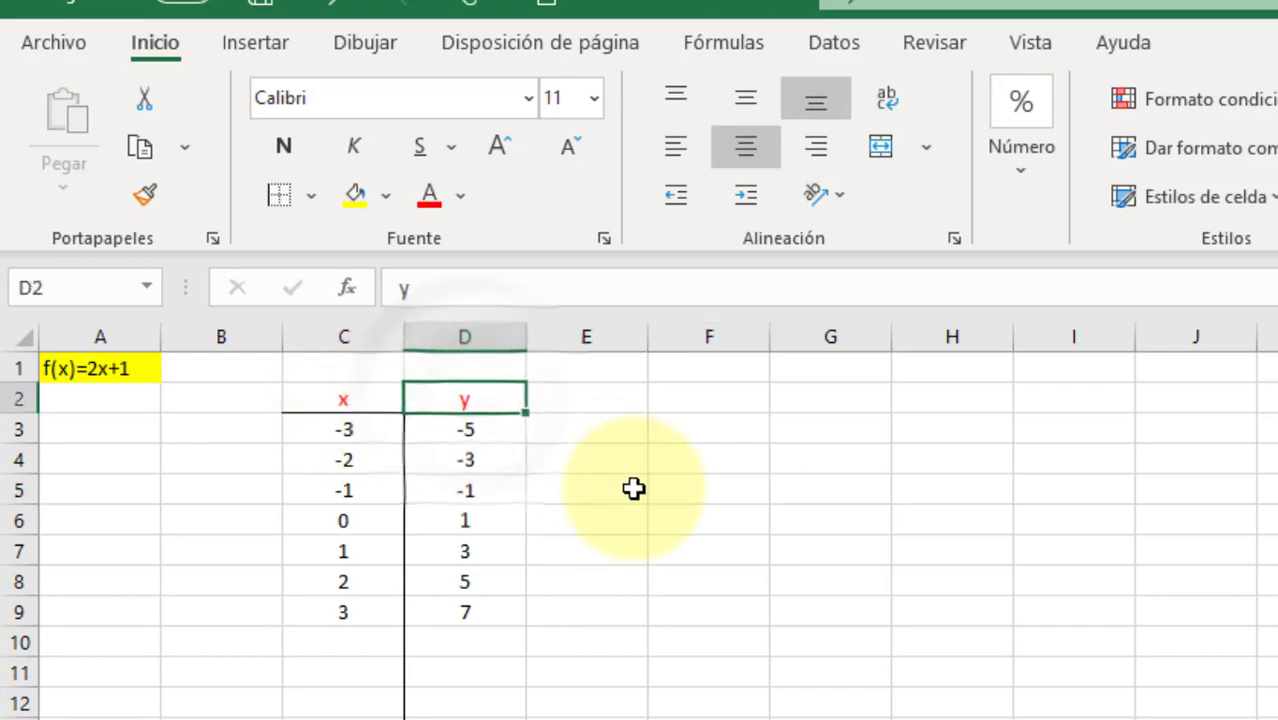
pyautogui.write('f(x)')
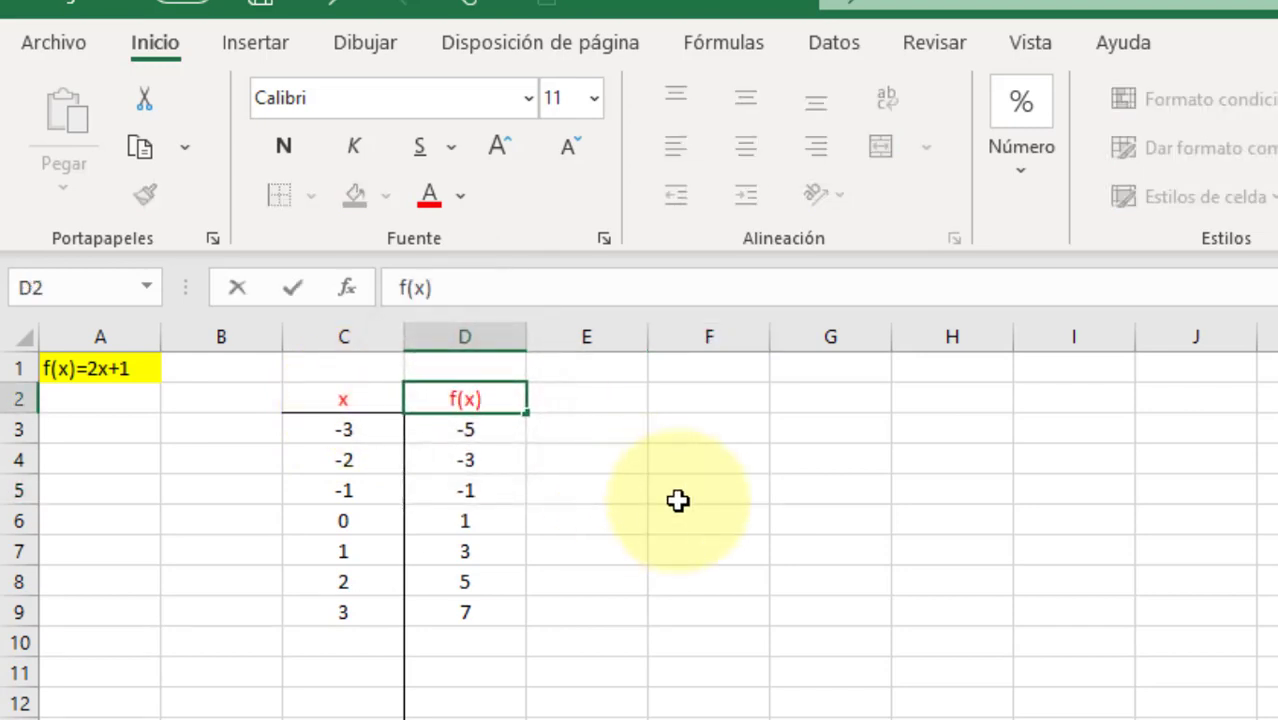
pyautogui.click(678, 500)
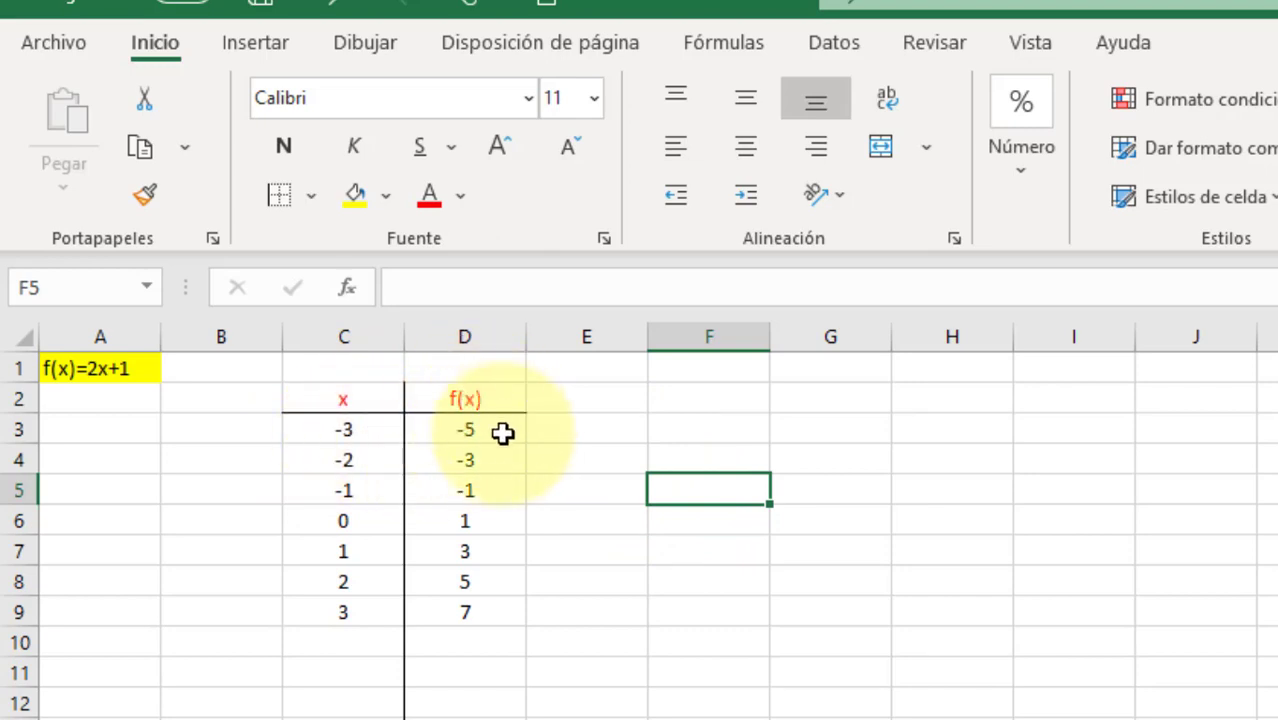
# Step: Write the evaluation f(-3)=-5 in cell A3 below the function
pyautogui.click(105, 437)
pyautogui.write('f(-3)=')
pyautogui.click(120, 492)
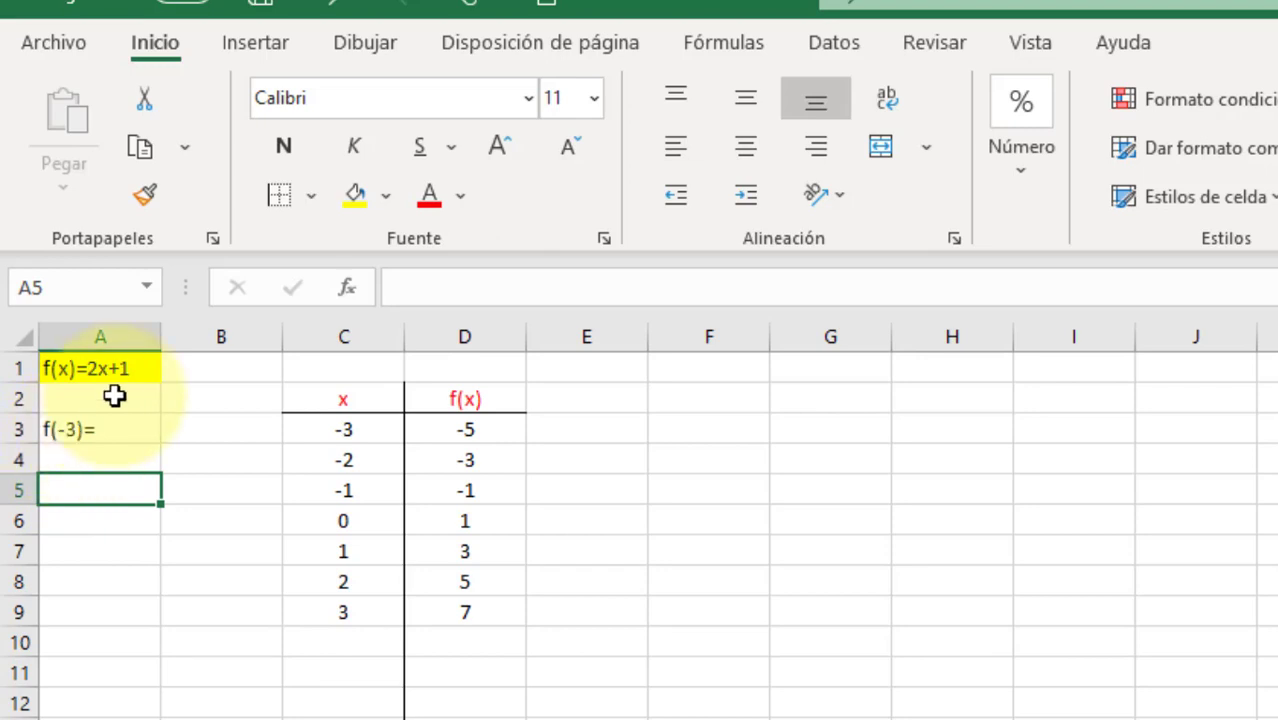
pyautogui.click(118, 430)
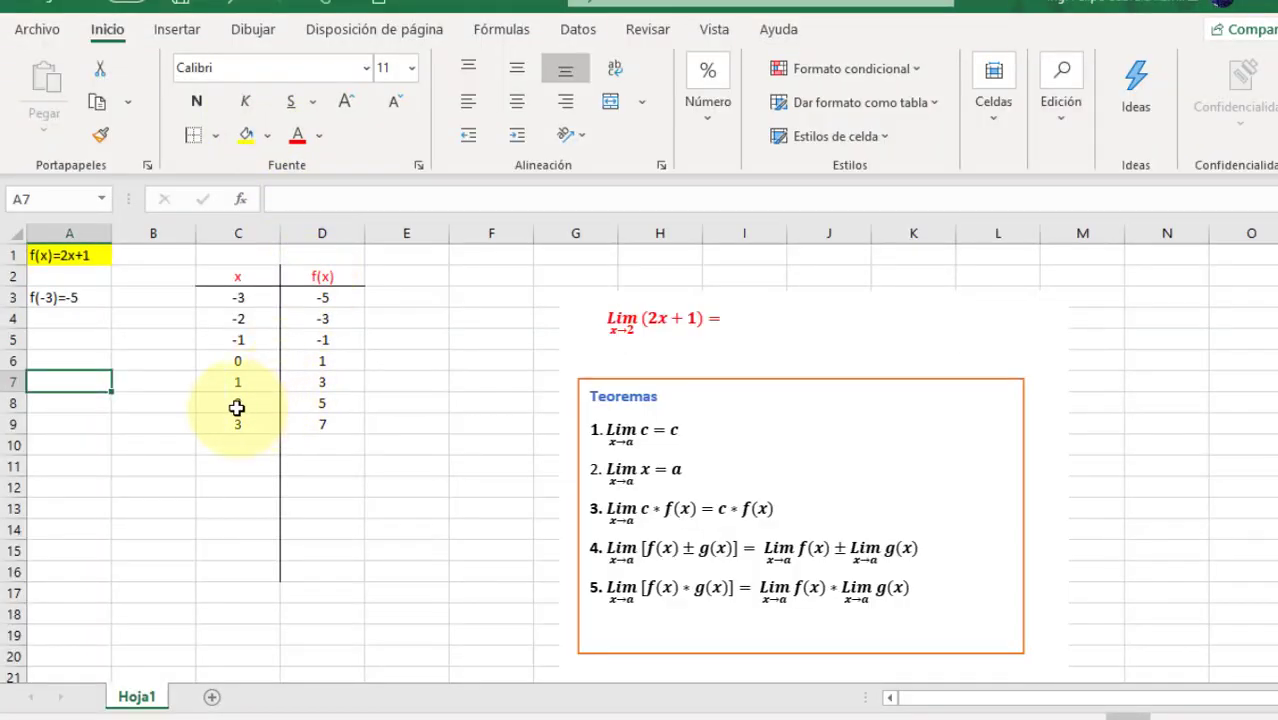
# Step: Fill cell C8, which holds the x value 2, with yellow
pyautogui.click(270, 404)
pyautogui.moveTo(270, 404); pyautogui.dragTo(322, 408)
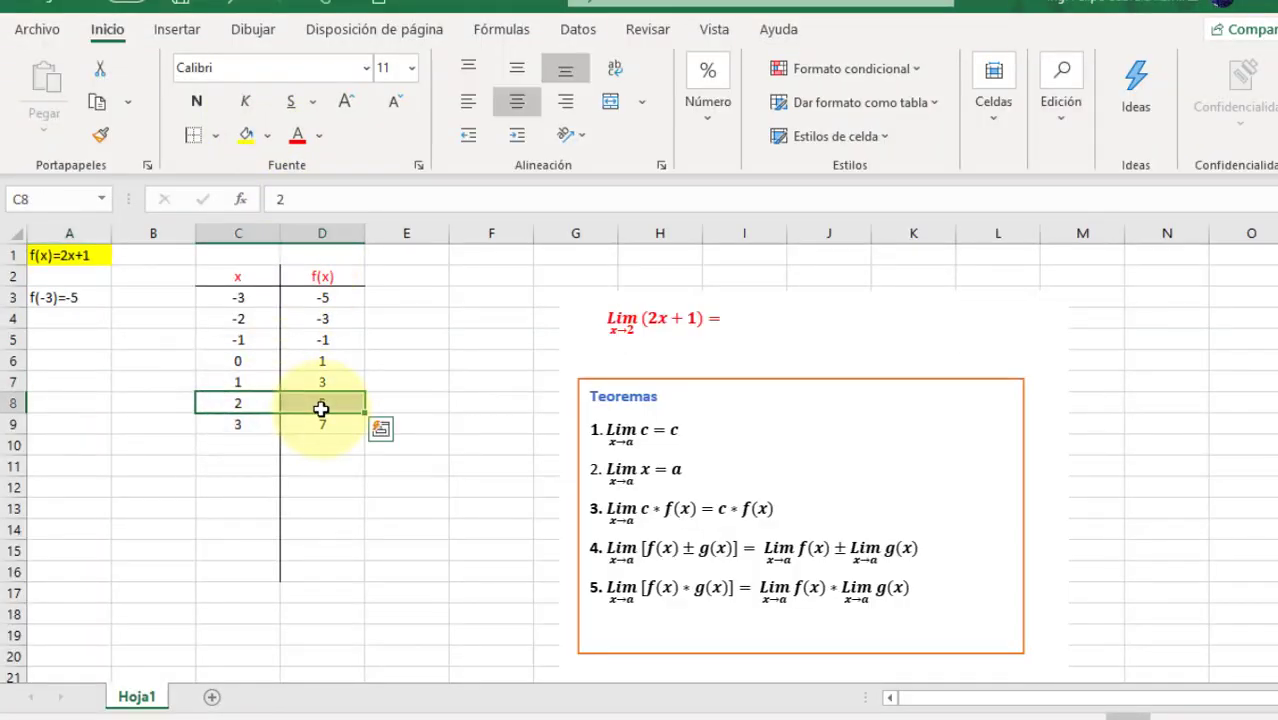
pyautogui.click(246, 407)
pyautogui.click(245, 135)
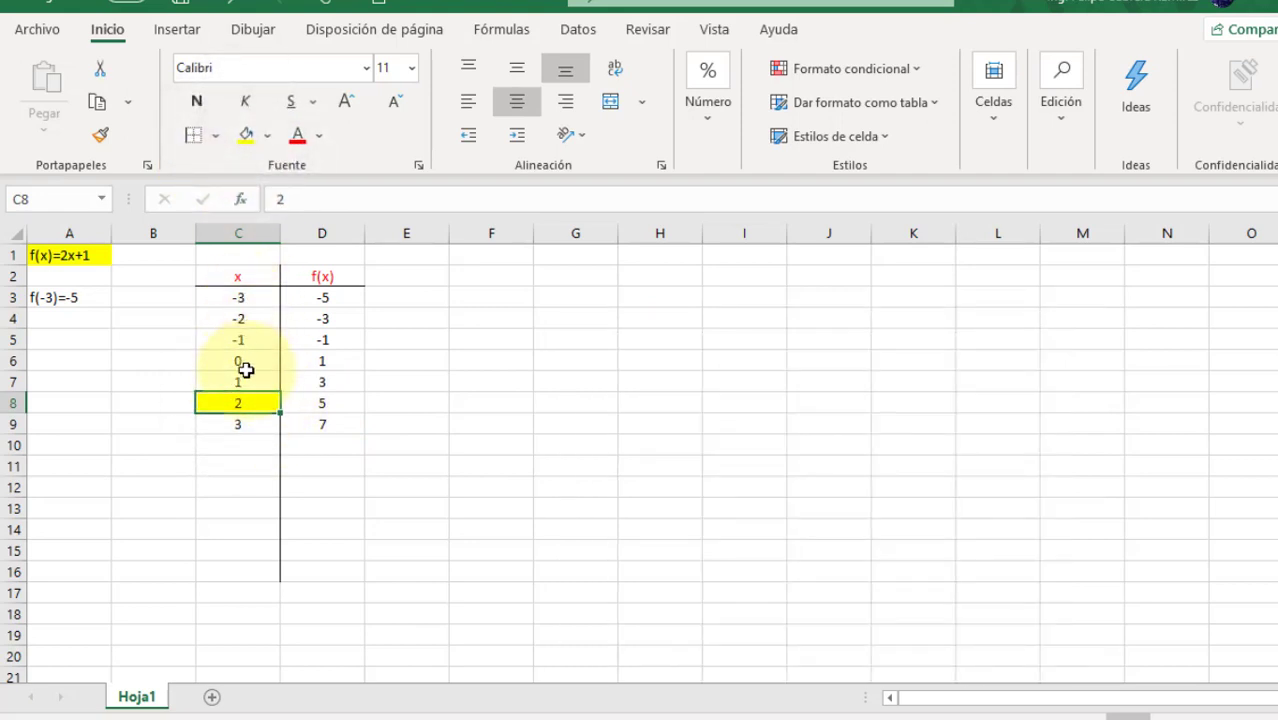
# Step: Label cell B5 derecha and cell B12 izquierda beside the table of values
pyautogui.click(162, 342)
pyautogui.write('dere')
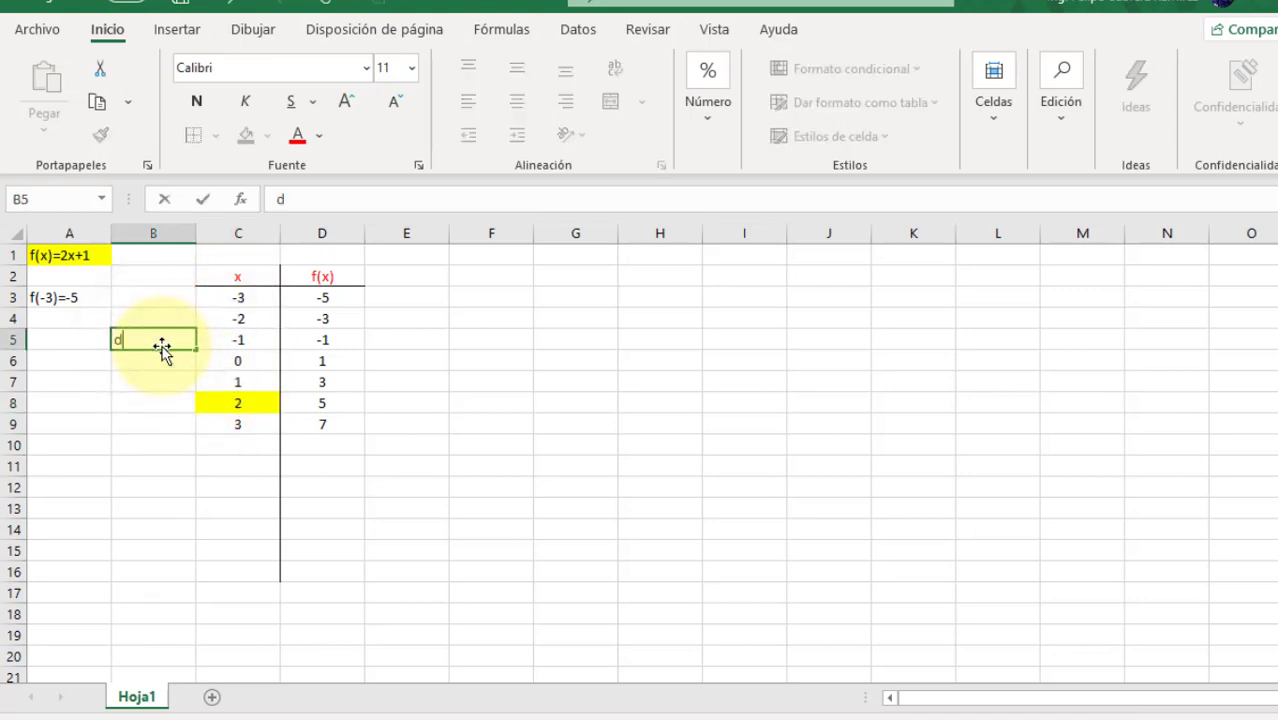
pyautogui.press('Return')
pyautogui.press('Return')
pyautogui.press('Return')
pyautogui.press('Return')
pyautogui.press('Return')
pyautogui.press('Return')
pyautogui.press('Return')
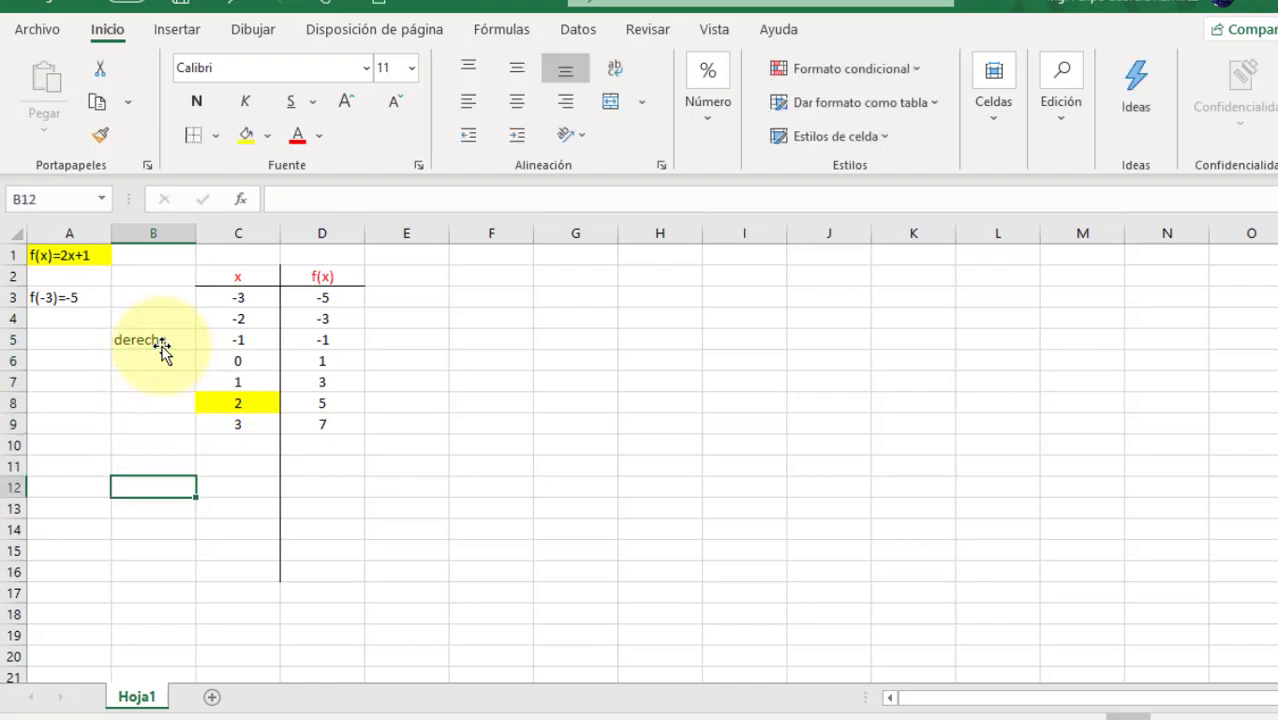
pyautogui.write('izquierda')
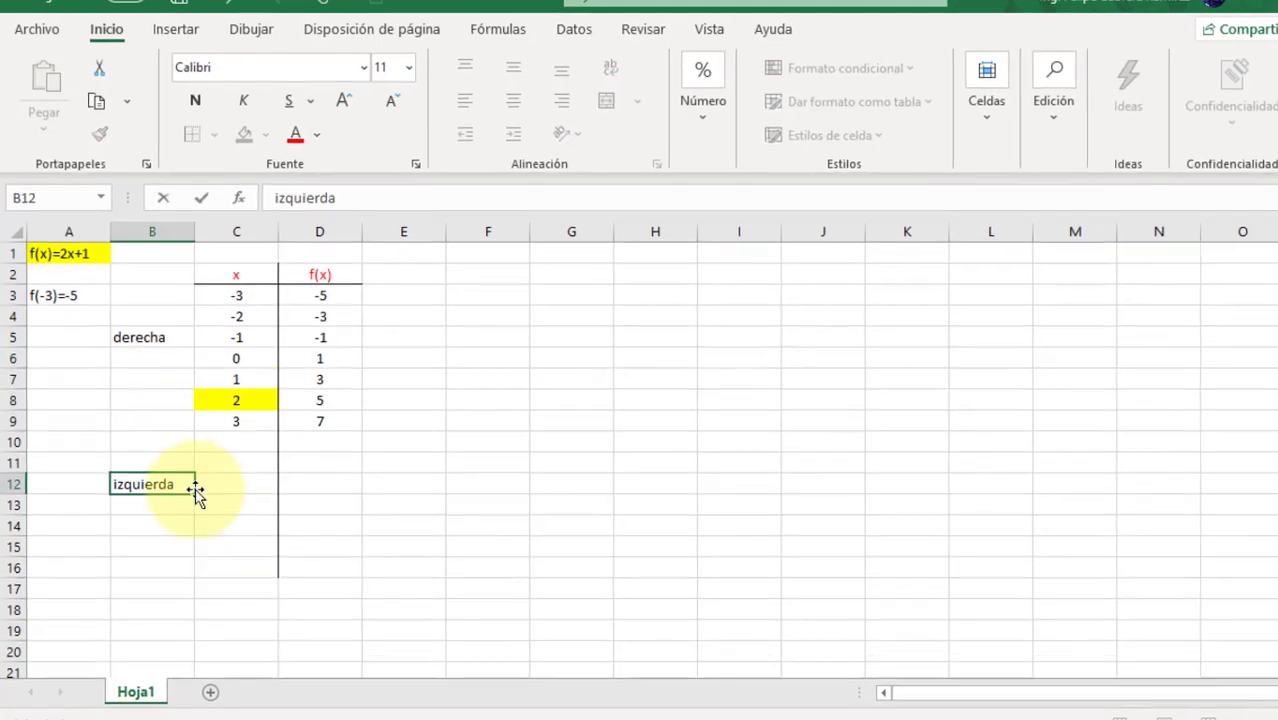
pyautogui.click(165, 505)
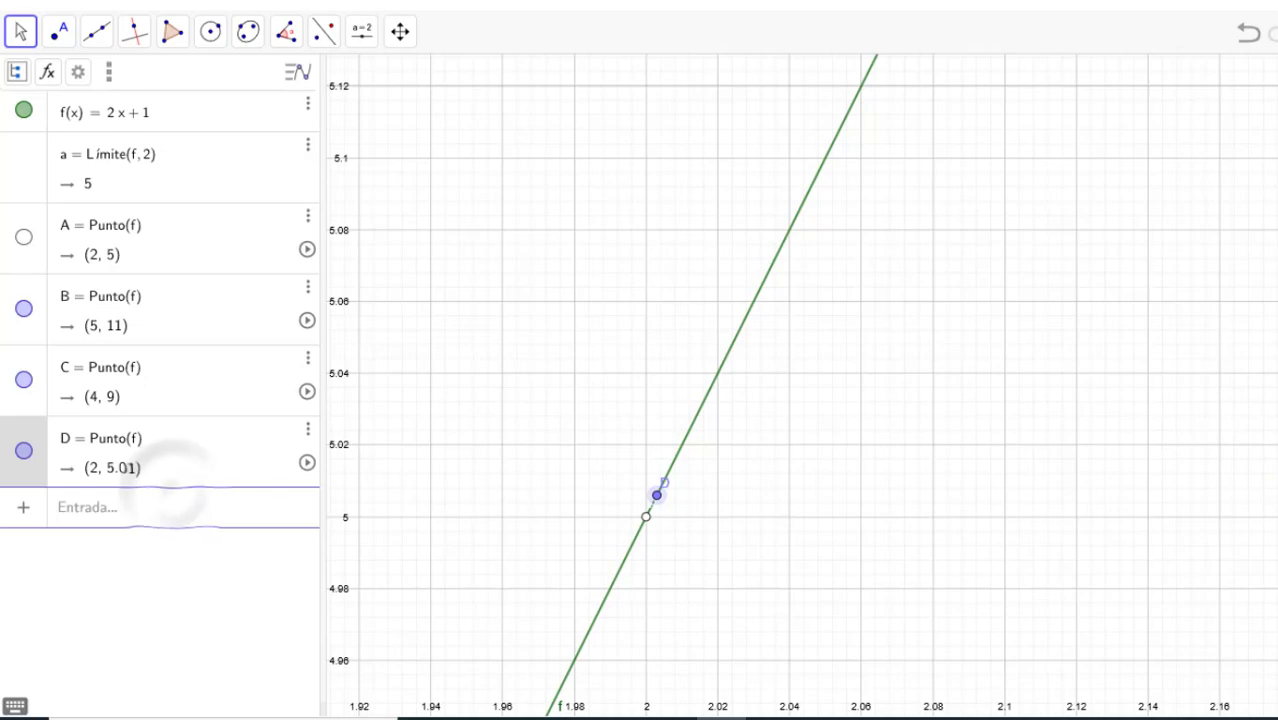
# Step: Check the line around x=2 at the standard scale in GeoGebra, and return to the x column in Excel
pyautogui.hotkey('ctrl', 'm')
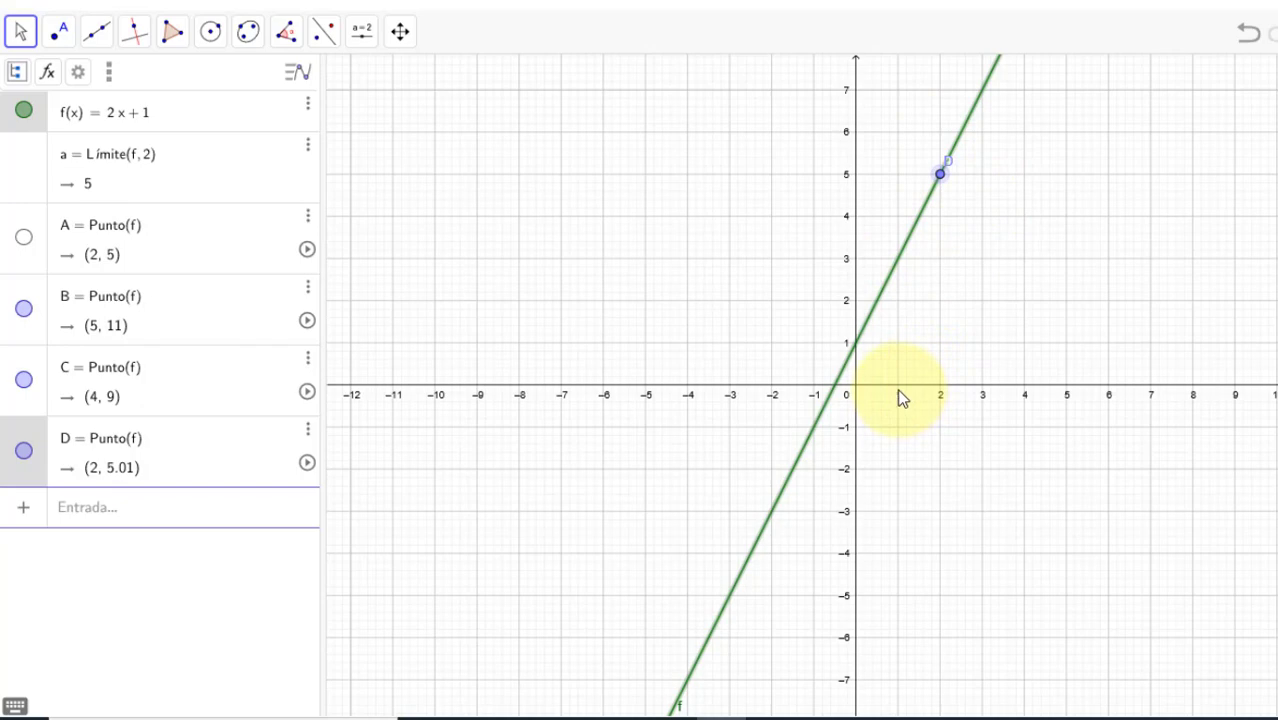
pyautogui.hotkey('alt', 'Tab')
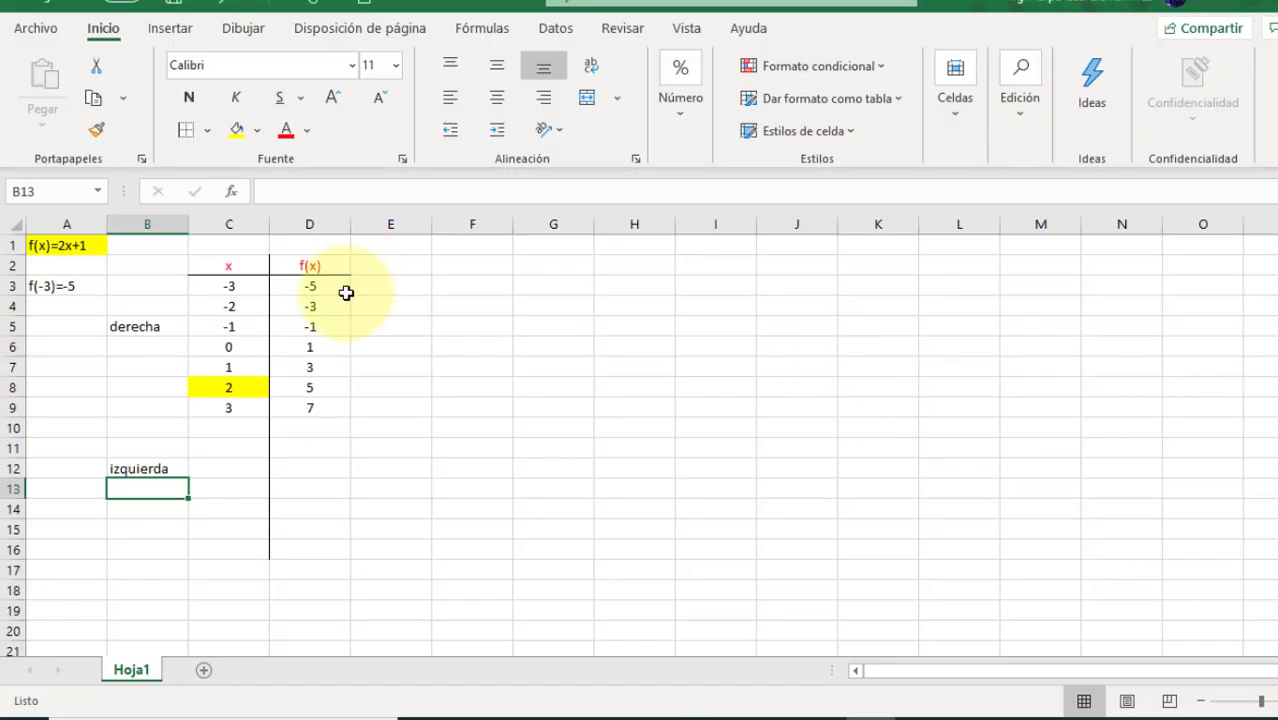
pyautogui.click(236, 367)
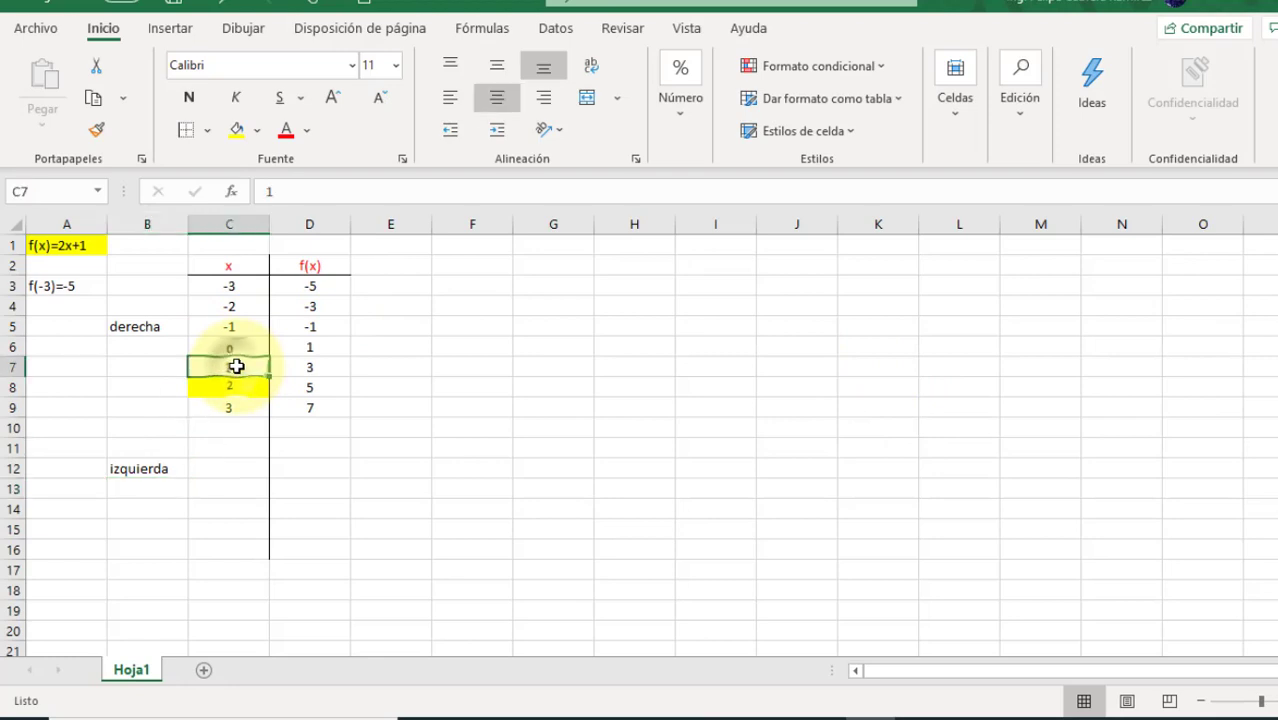
pyautogui.click(236, 345)
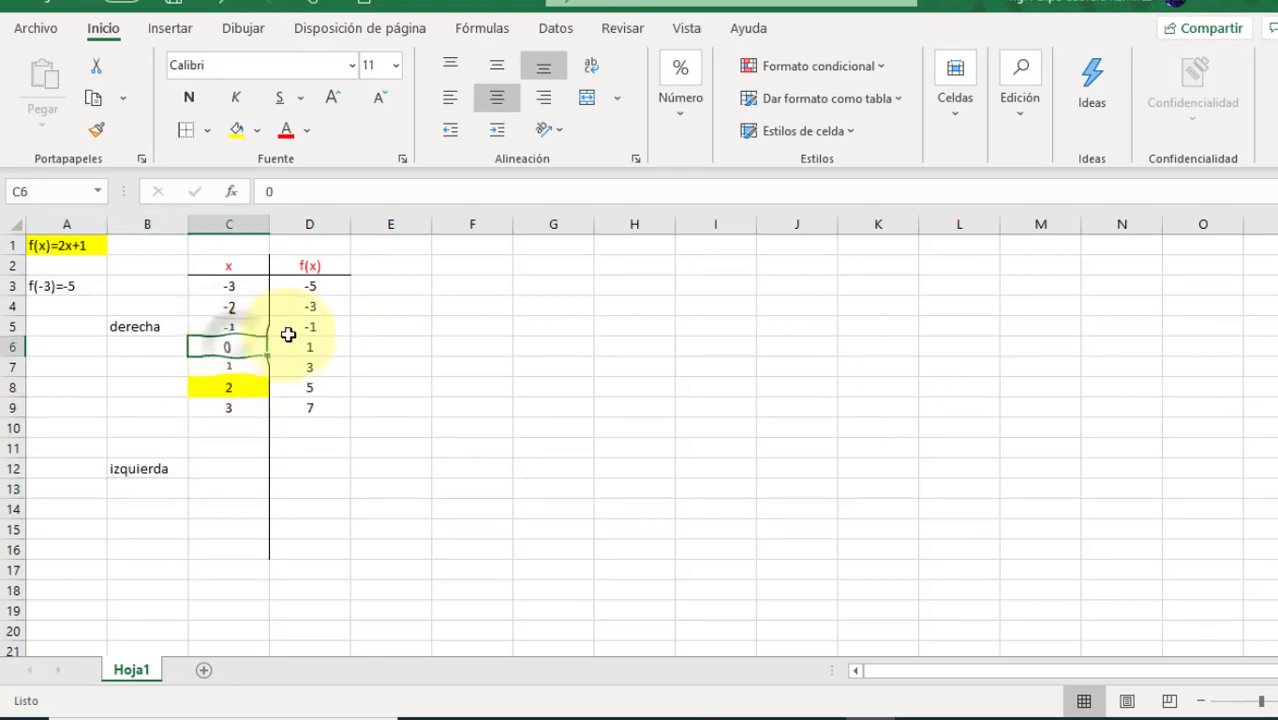
# Step: Clear the x values in cells C3:C7 and C9, keeping the 2 in C8
pyautogui.moveTo(231, 289); pyautogui.dragTo(228, 462)
pyautogui.press('Delete')
pyautogui.press('Delete')
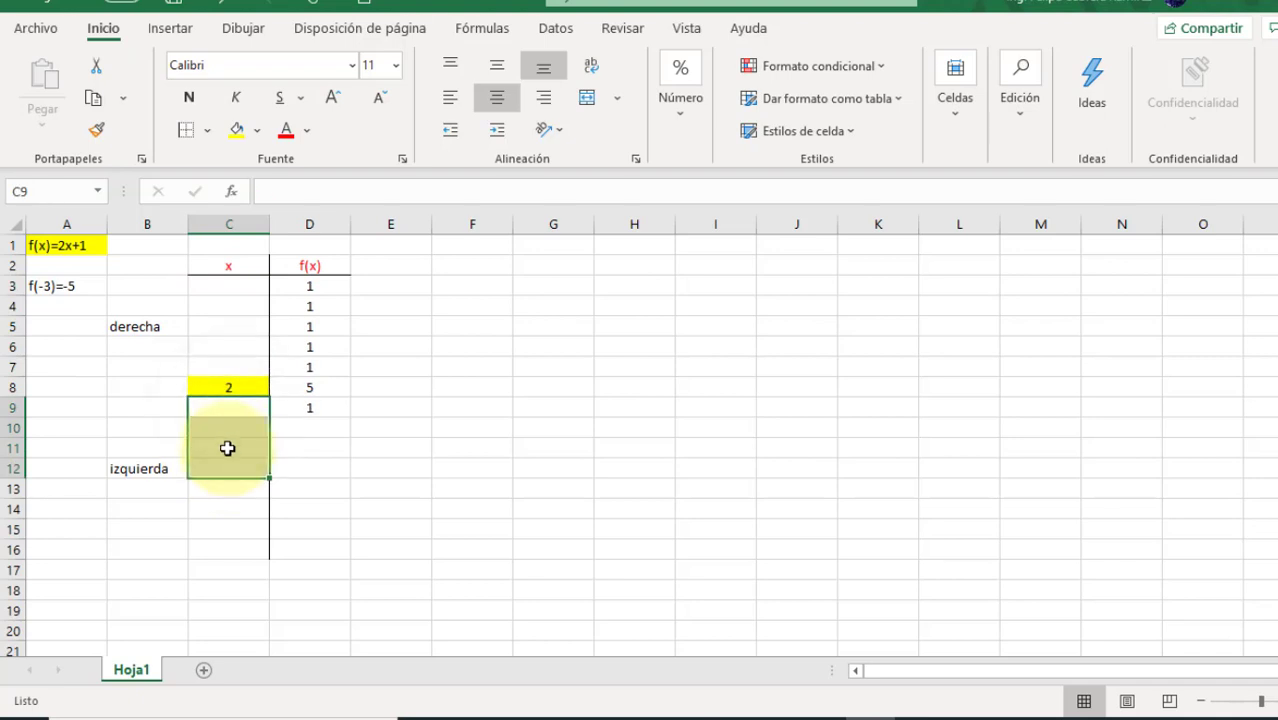
# Step: Enter 1 as the first x value in cell C3
pyautogui.click(234, 366)
pyautogui.click(235, 288)
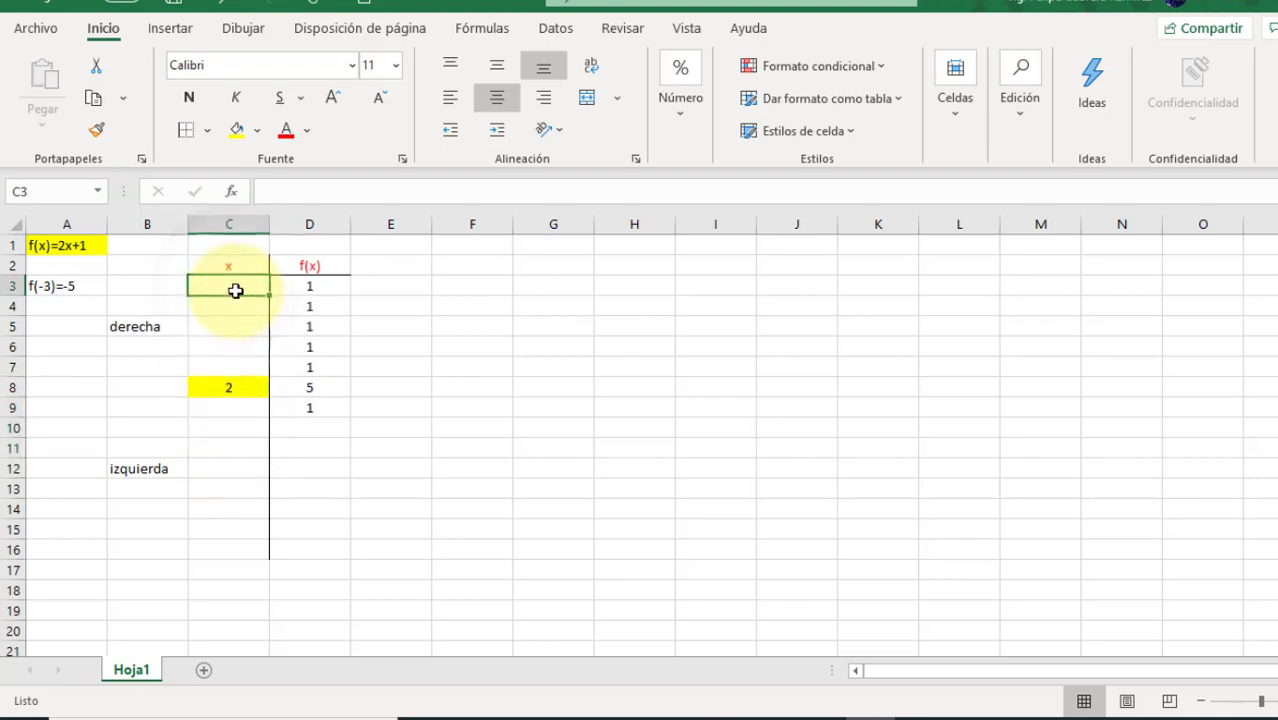
pyautogui.write('1')
pyautogui.click(245, 313)
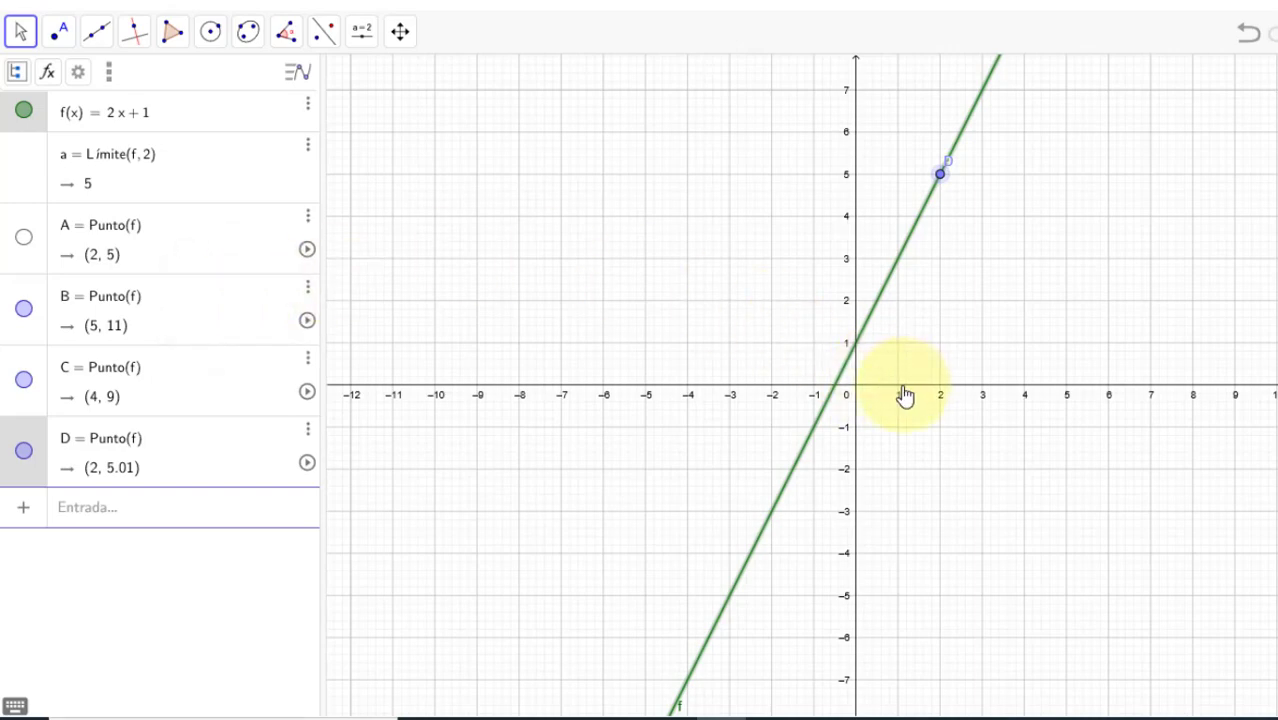
# Step: Examine the x-axis between 1 and 2 at a finer scale in GeoGebra, and return to Excel
pyautogui.scroll(10, 908, 397)
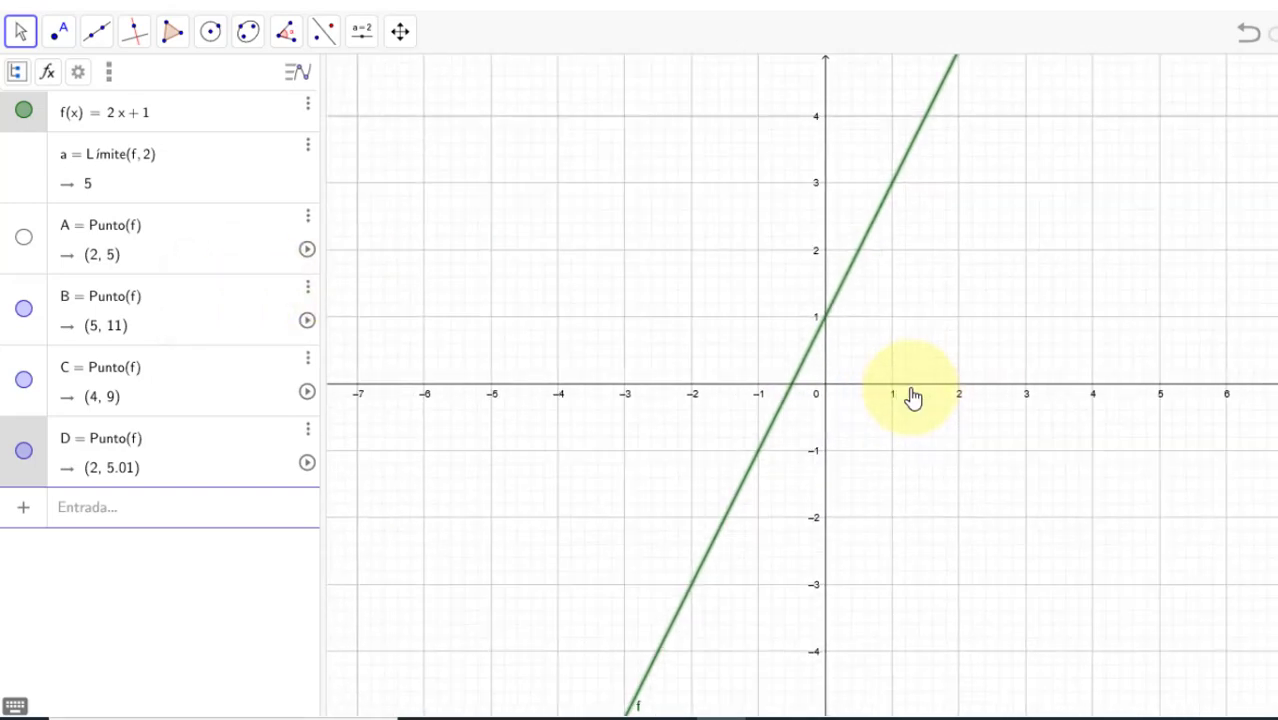
pyautogui.scroll(1, 927, 390)
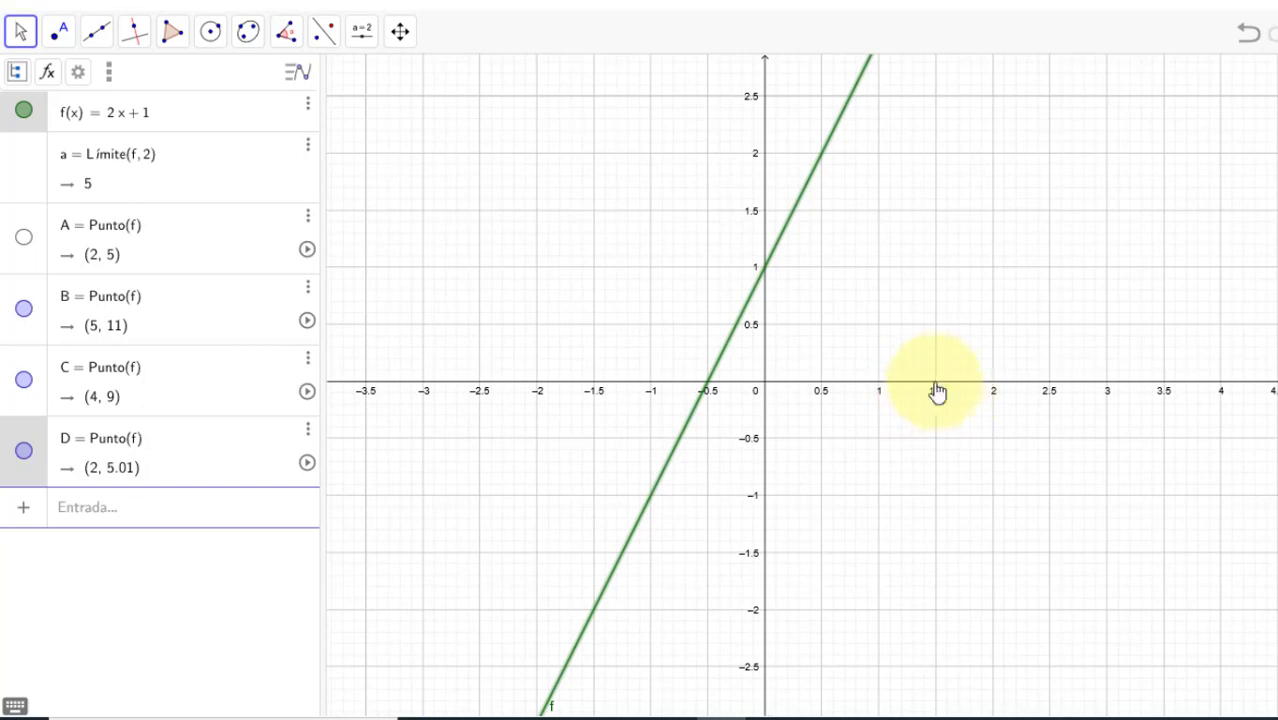
pyautogui.scroll(6, 940, 397)
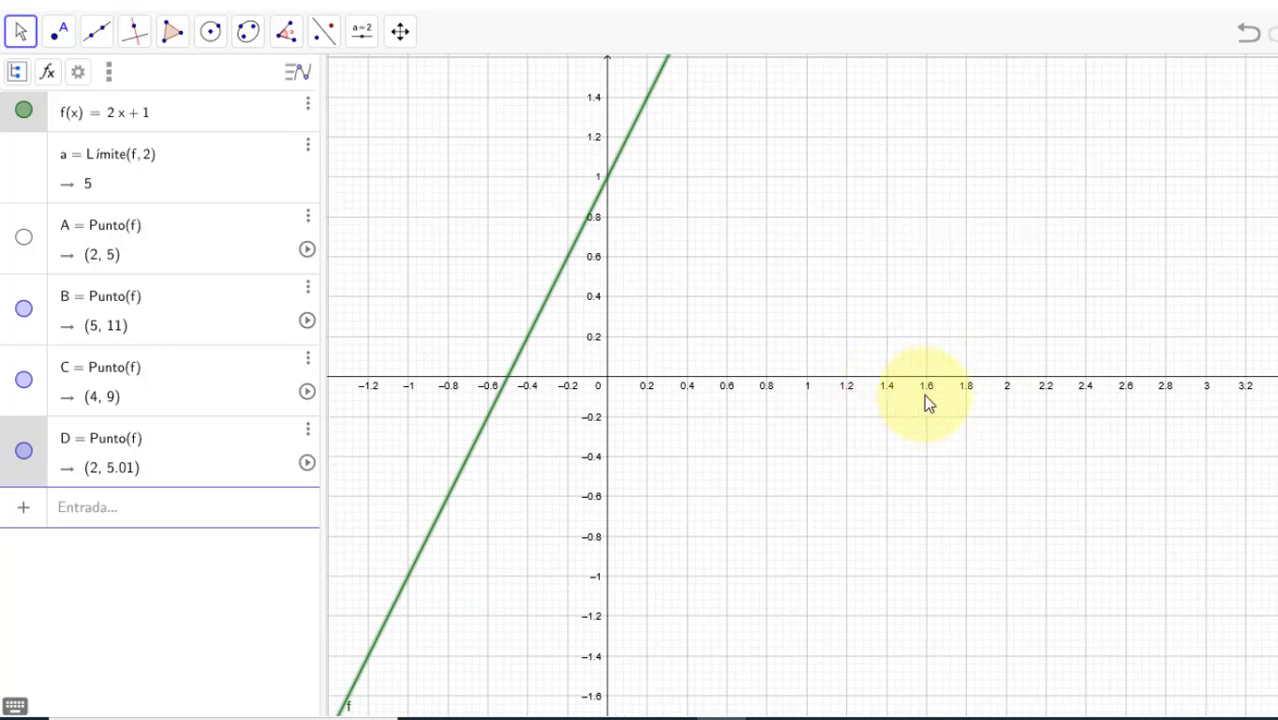
pyautogui.scroll(4, 924, 394)
pyautogui.scroll(2, 990, 393)
pyautogui.scroll(3, 990, 392)
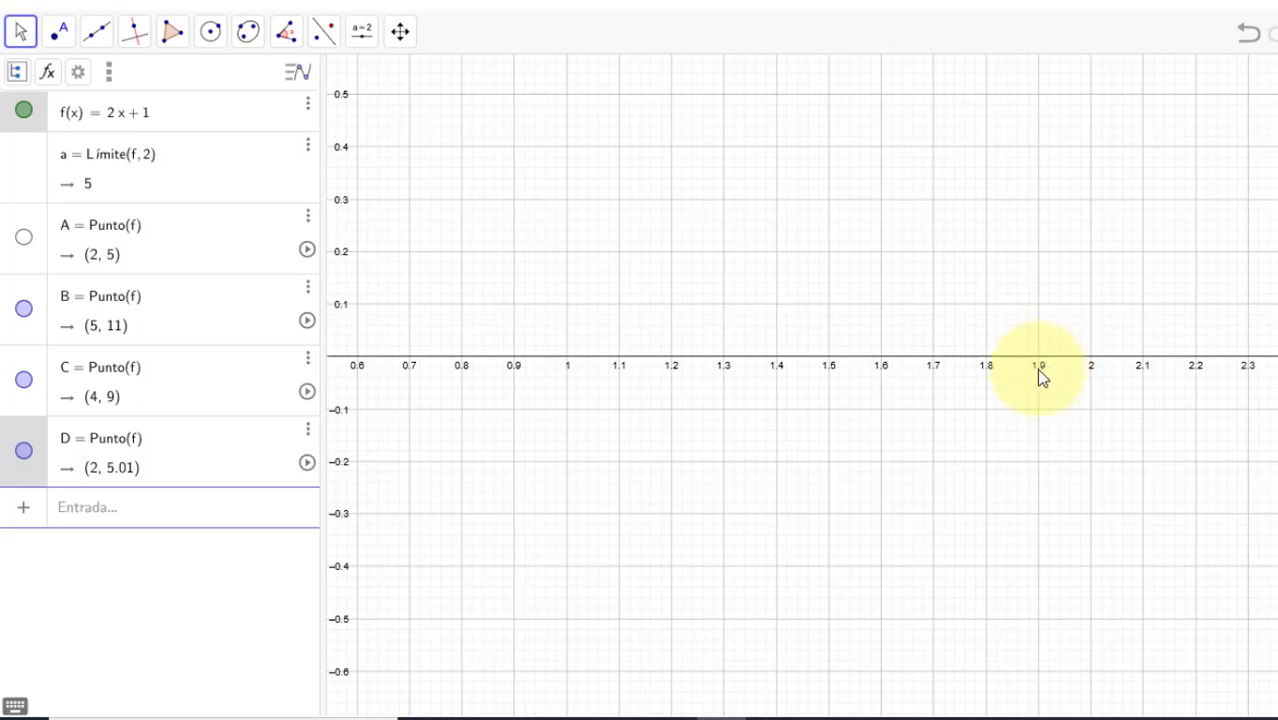
pyautogui.hotkey('alt', 'Tab')
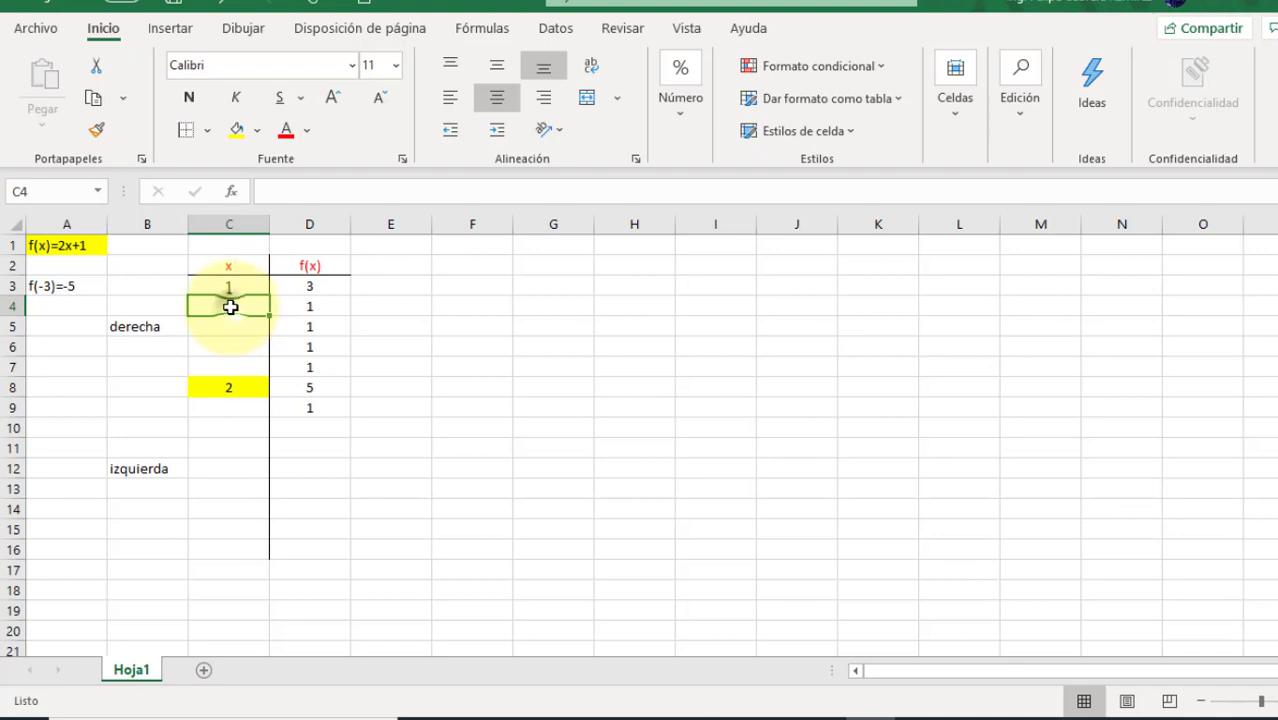
# Step: Enter the x values 1.9, 1.99, 1.999 and 1.9999 in cells C4 through C7
pyautogui.write('1.9')
pyautogui.press('Return')
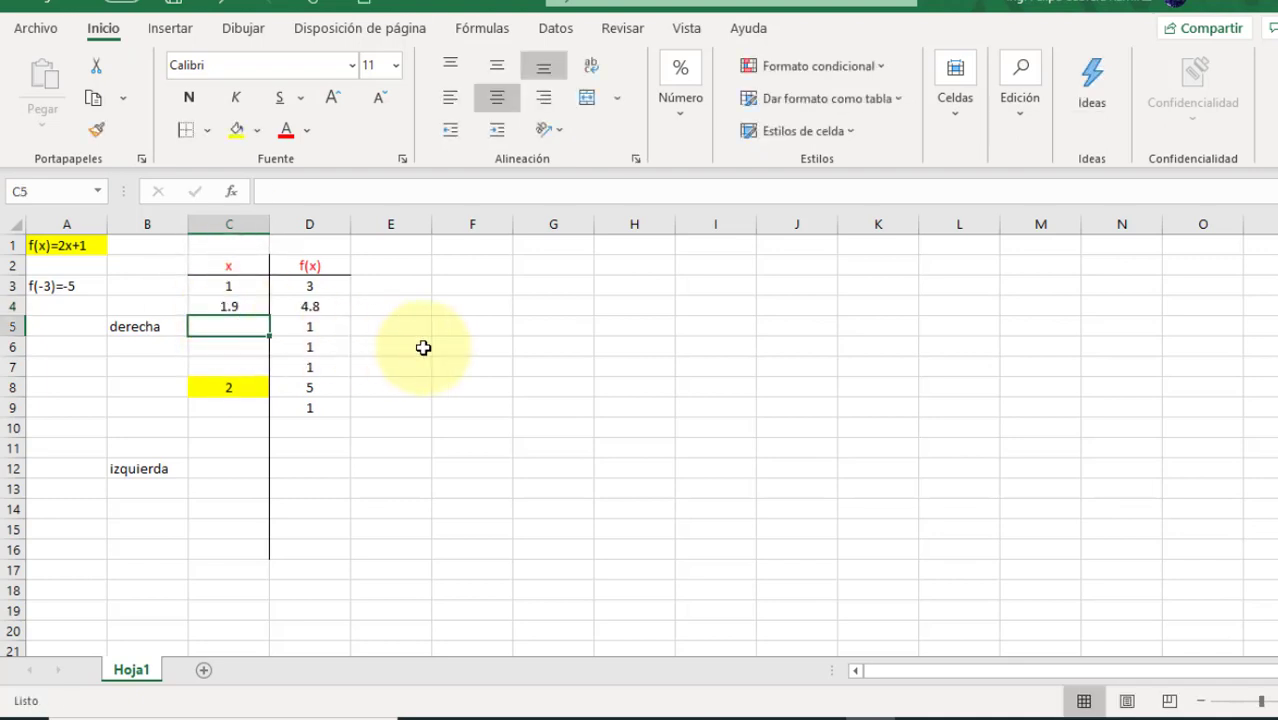
pyautogui.write('1.99')
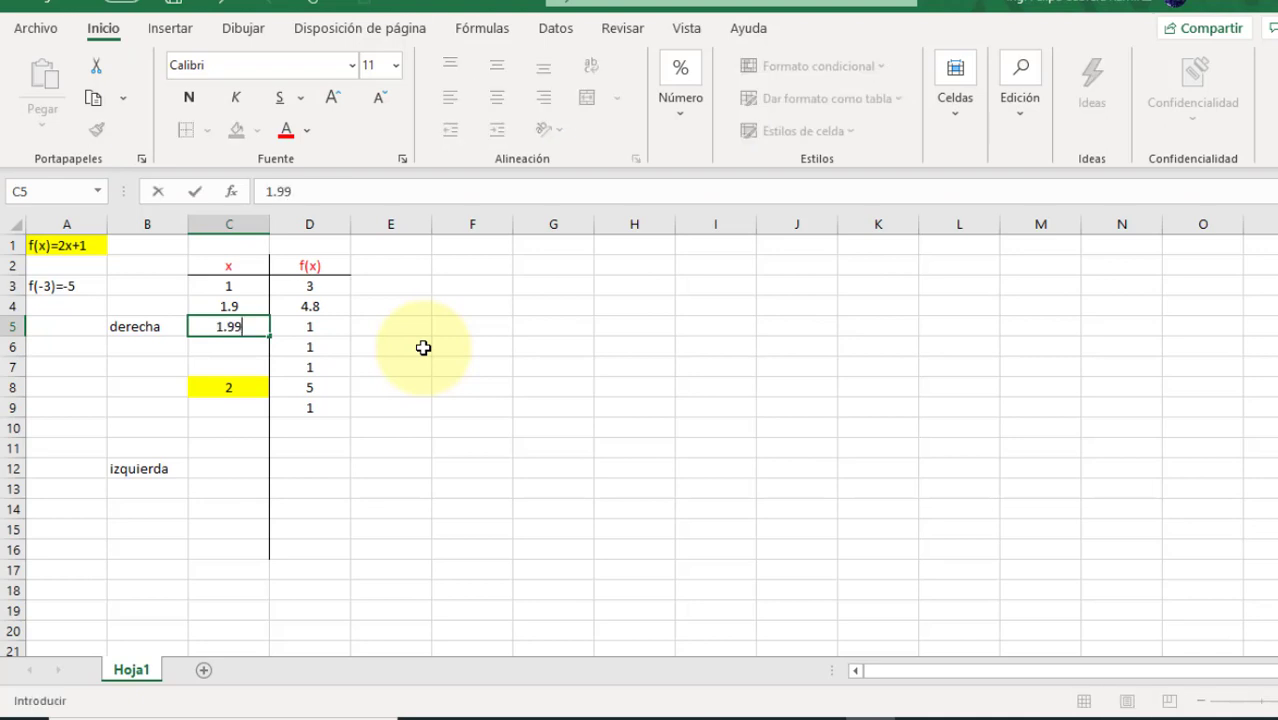
pyautogui.press('Return')
pyautogui.write('1.999')
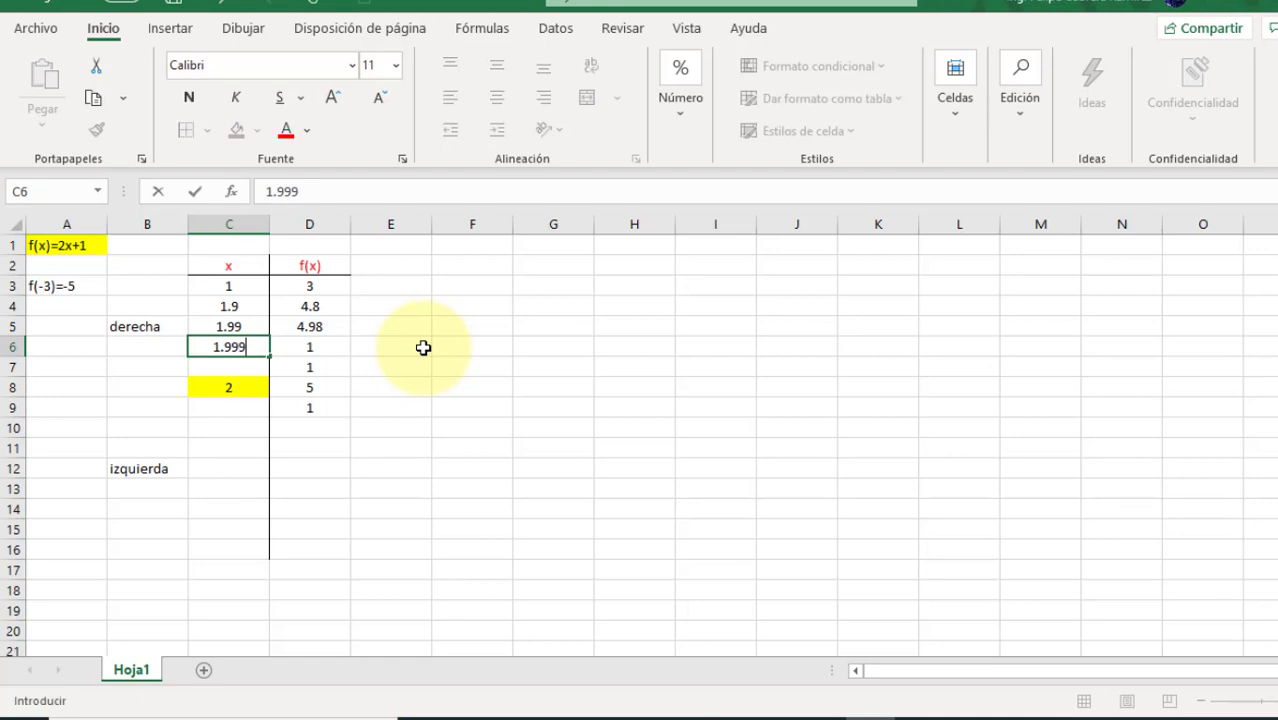
pyautogui.press('Return')
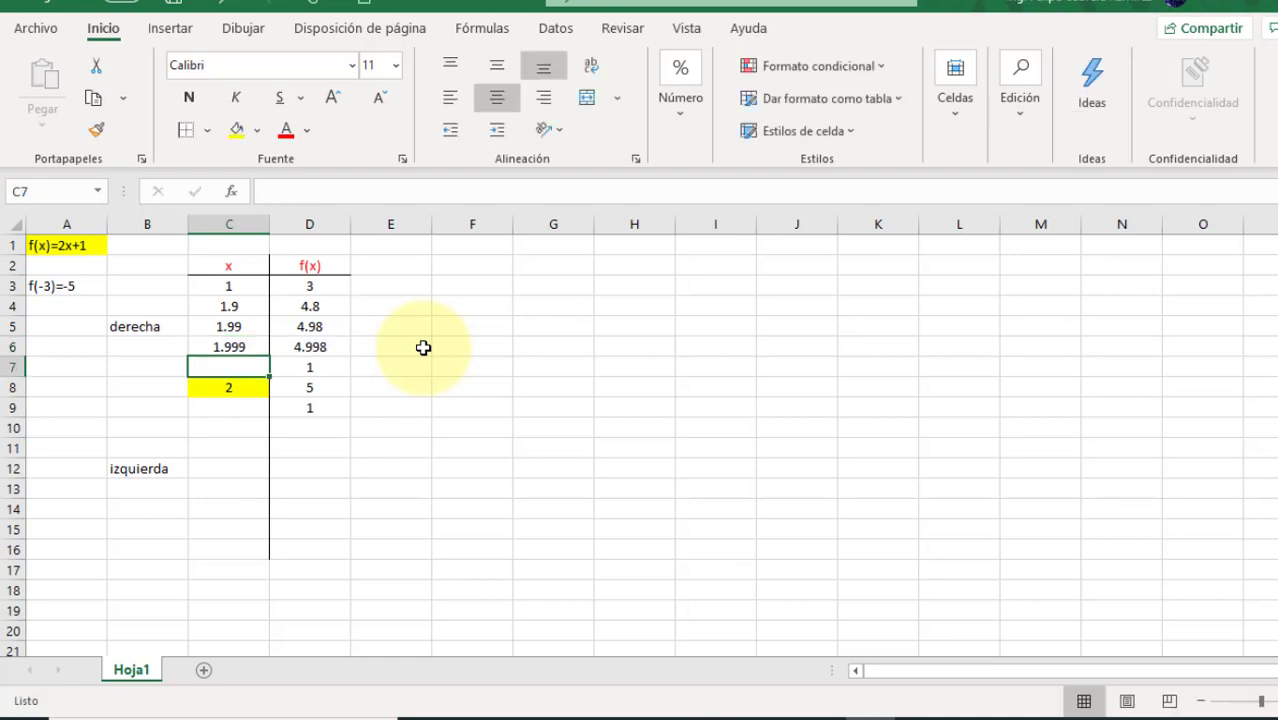
pyautogui.write('1.9999')
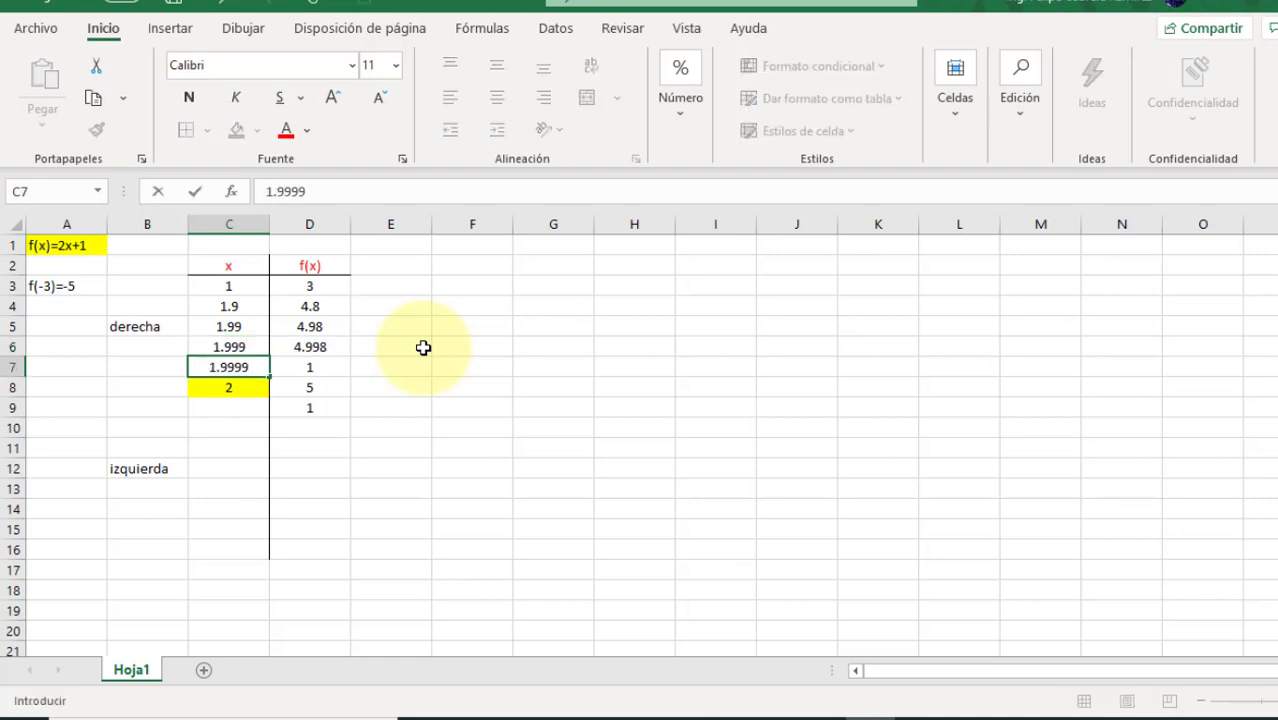
pyautogui.press('Return')
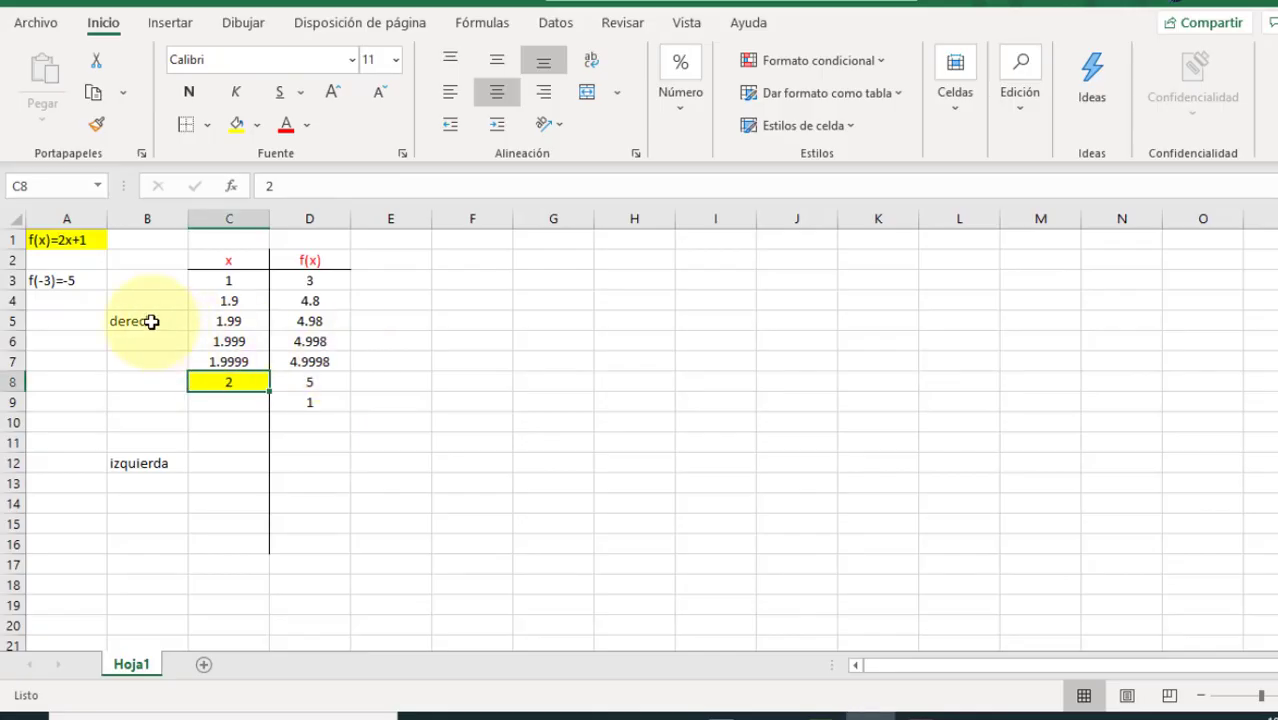
# Step: Change the label in cell B5 to Izquierda and the label in cell B12 to Derecha
pyautogui.click(151, 321)
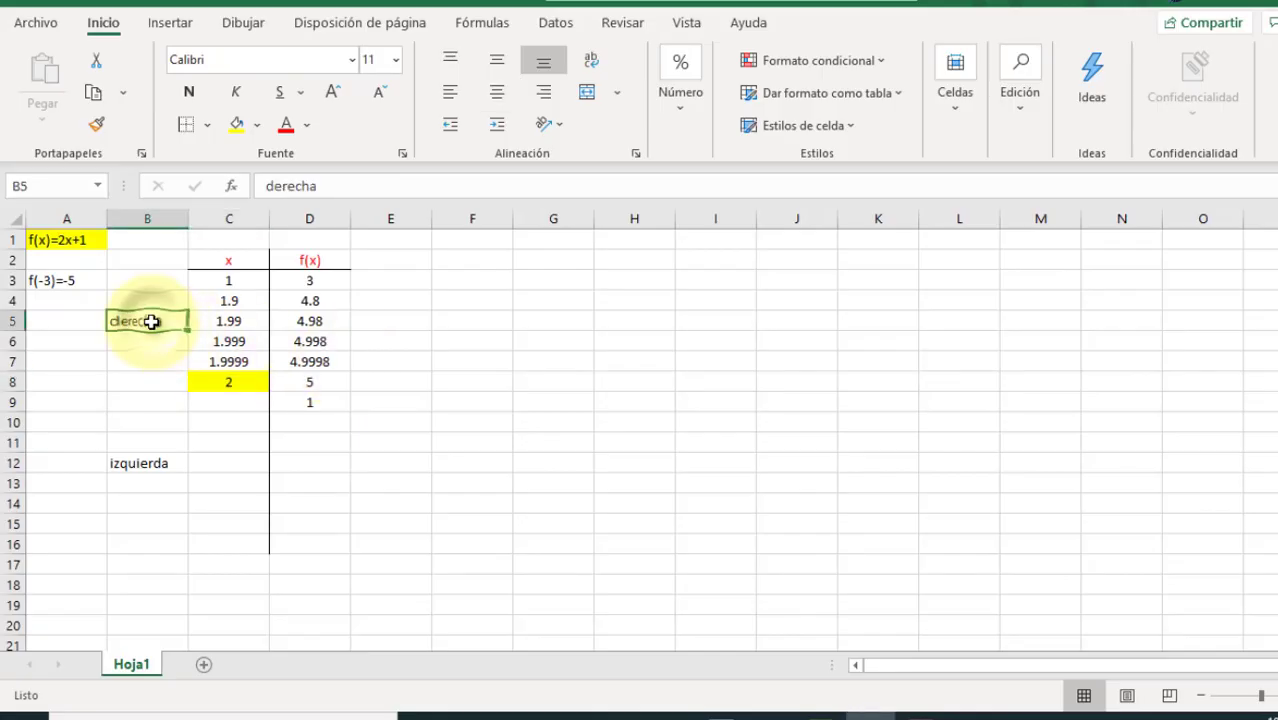
pyautogui.write('Izquierda')
pyautogui.click(165, 465)
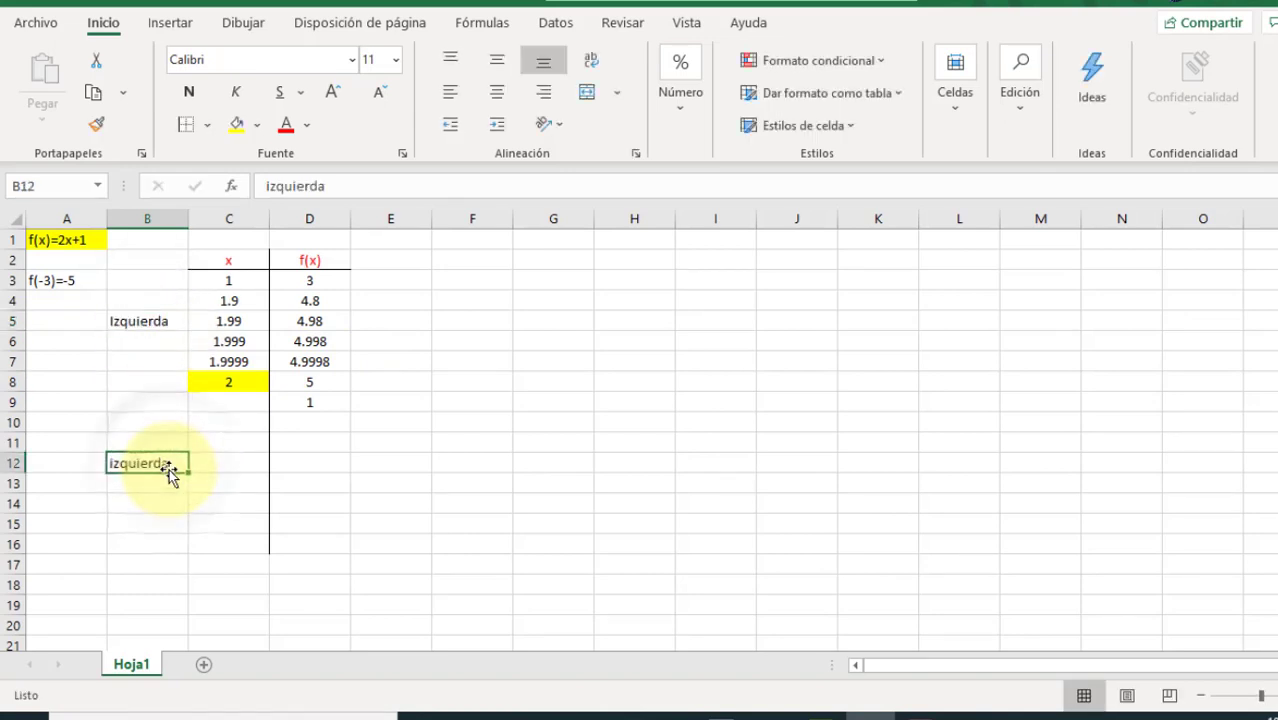
pyautogui.write('Derecha')
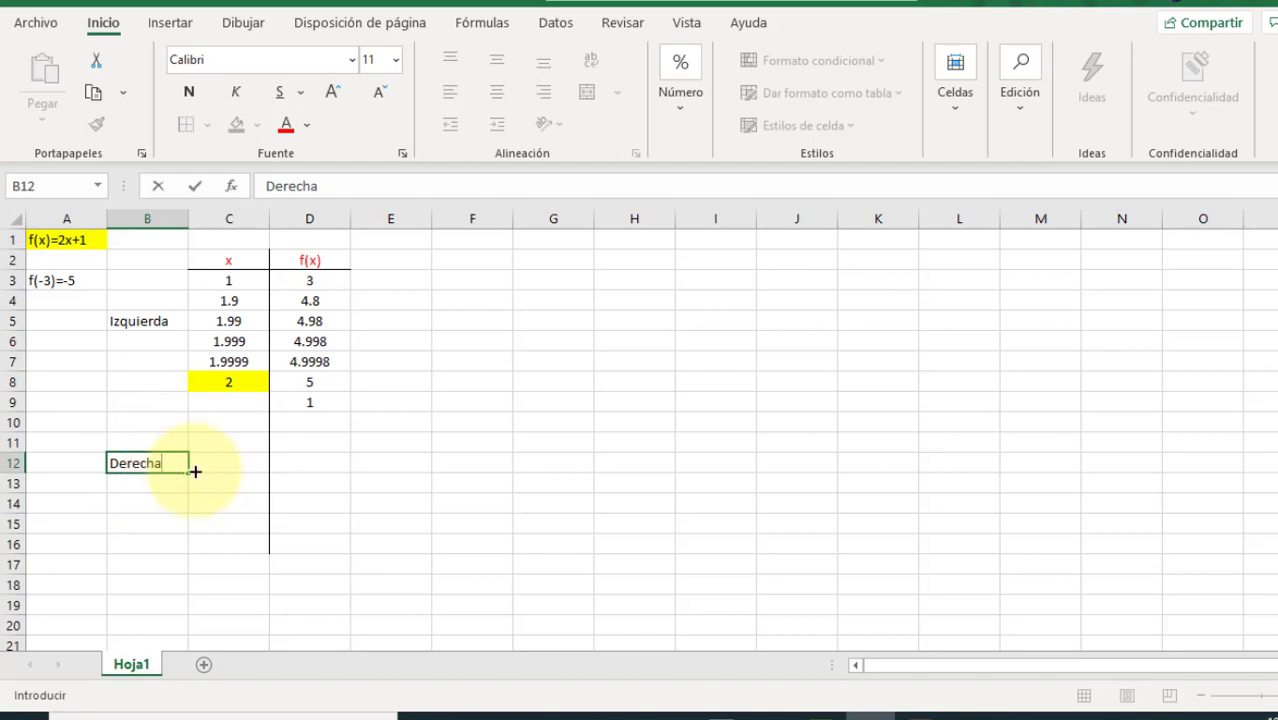
pyautogui.click(362, 505)
# Step: Shade cells B5 and C3:D7 light blue and fill cell D8 with yellow
pyautogui.moveTo(309, 281); pyautogui.dragTo(229, 386)
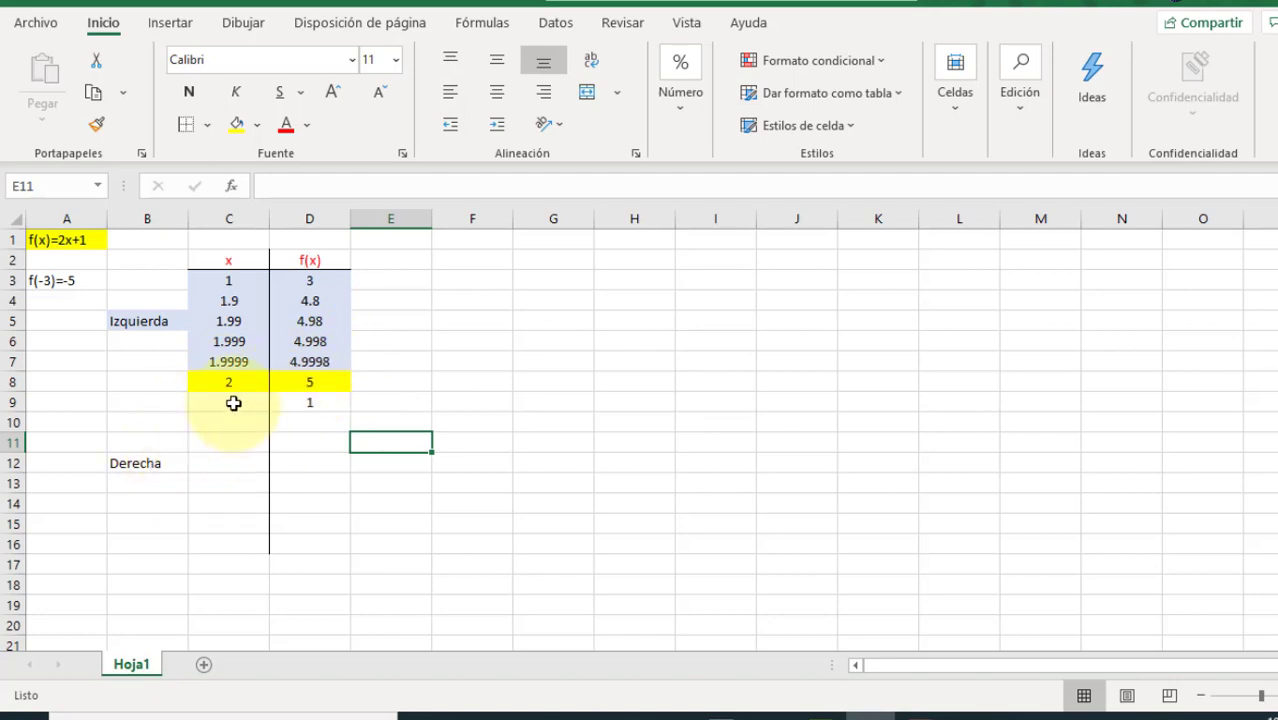
# Step: Restore the standard graph view in GeoGebra, and enter the x value 3 in cell C14 of the Excel table
pyautogui.hotkey('alt', 'Tab')
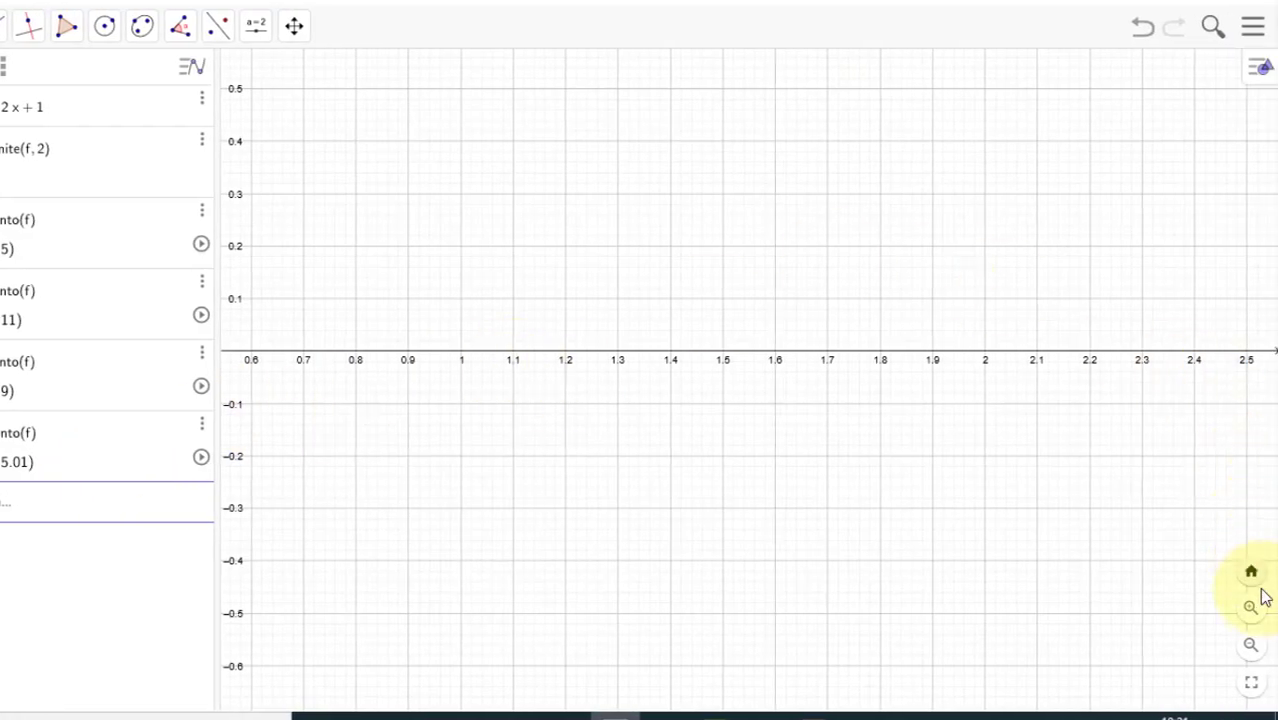
pyautogui.click(1251, 576)
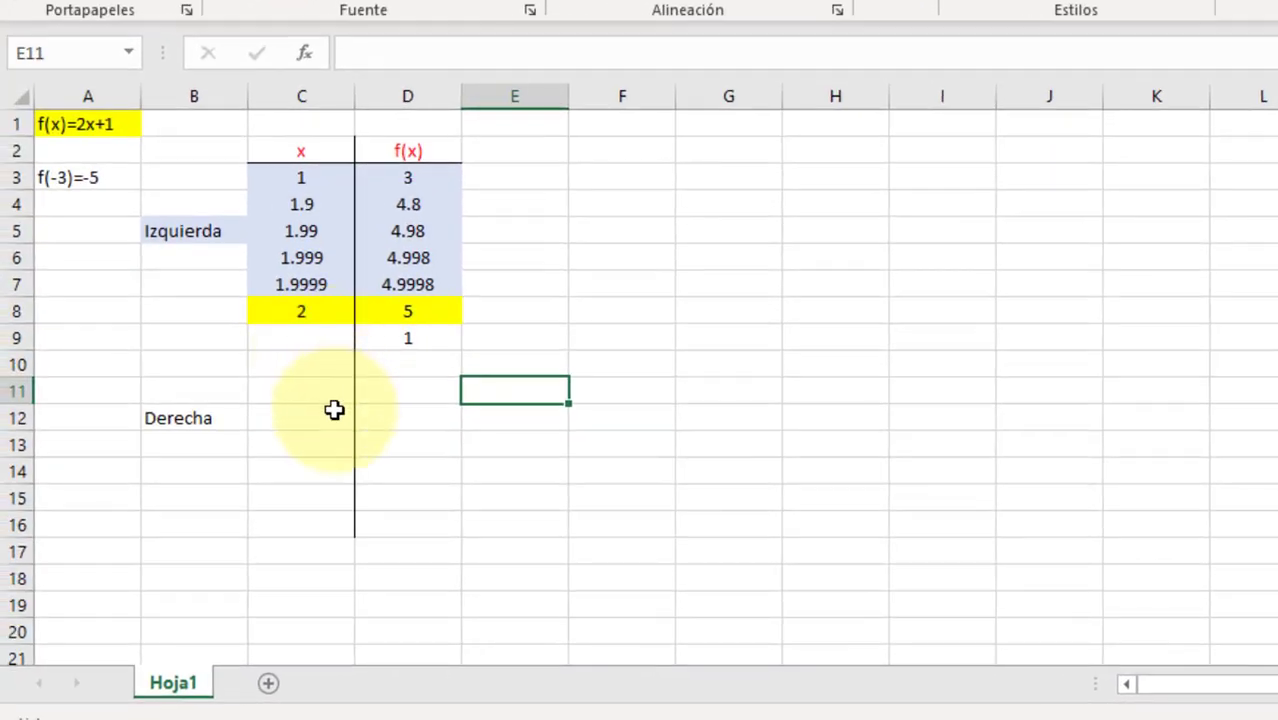
pyautogui.click(333, 451)
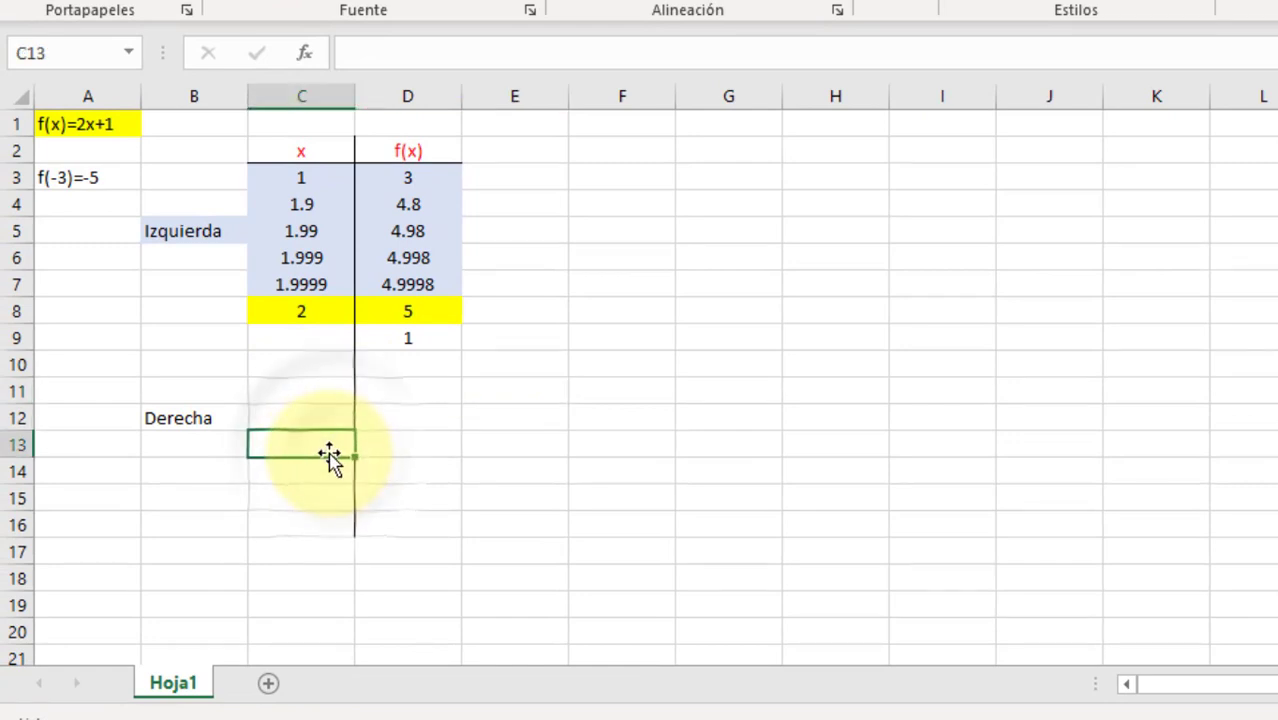
pyautogui.click(326, 468)
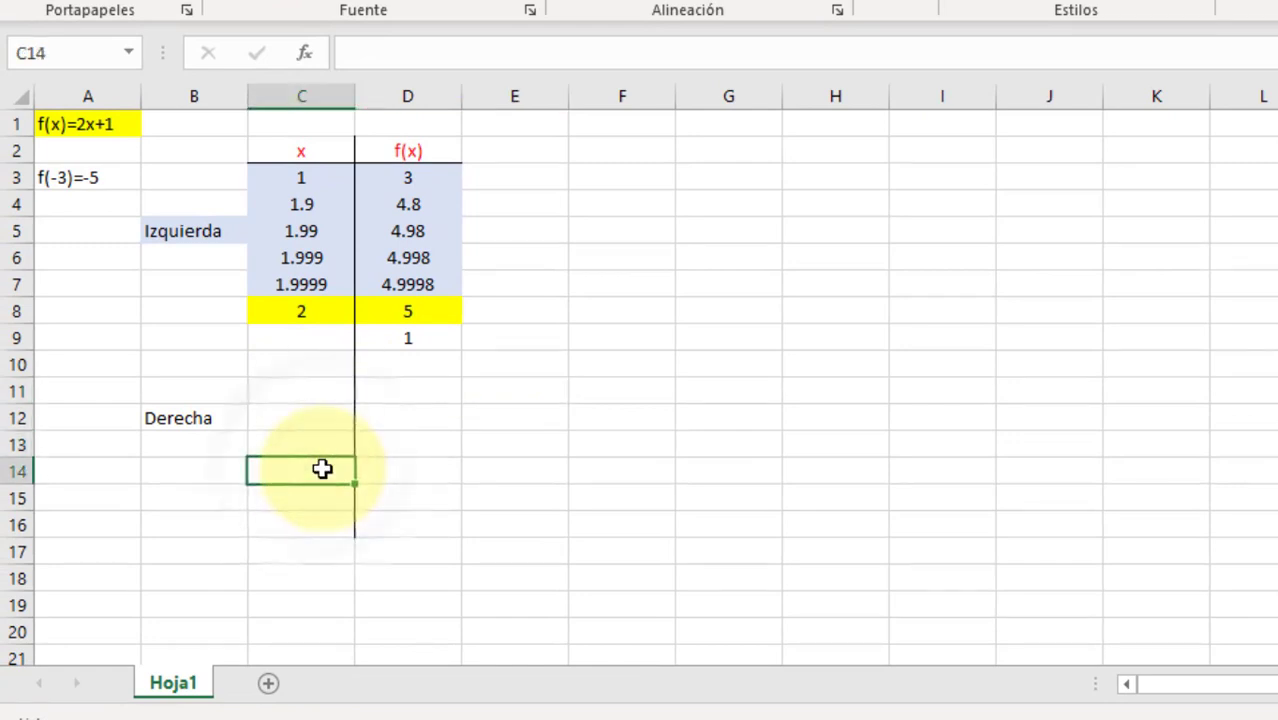
pyautogui.write('3')
pyautogui.click(322, 440)
pyautogui.press('Down')
# Step: Copy the formula in cell D9 down through cell D14
pyautogui.click(428, 342)
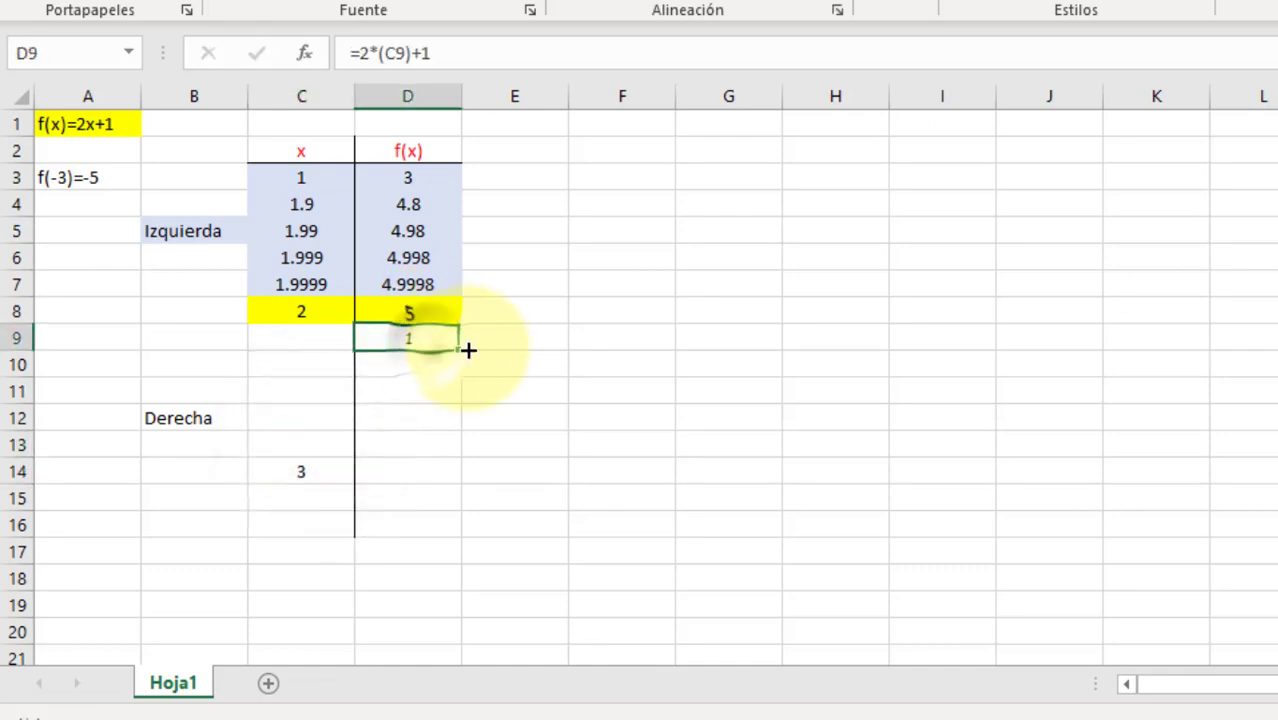
pyautogui.moveTo(459, 356); pyautogui.dragTo(458, 484)
pyautogui.click(425, 537)
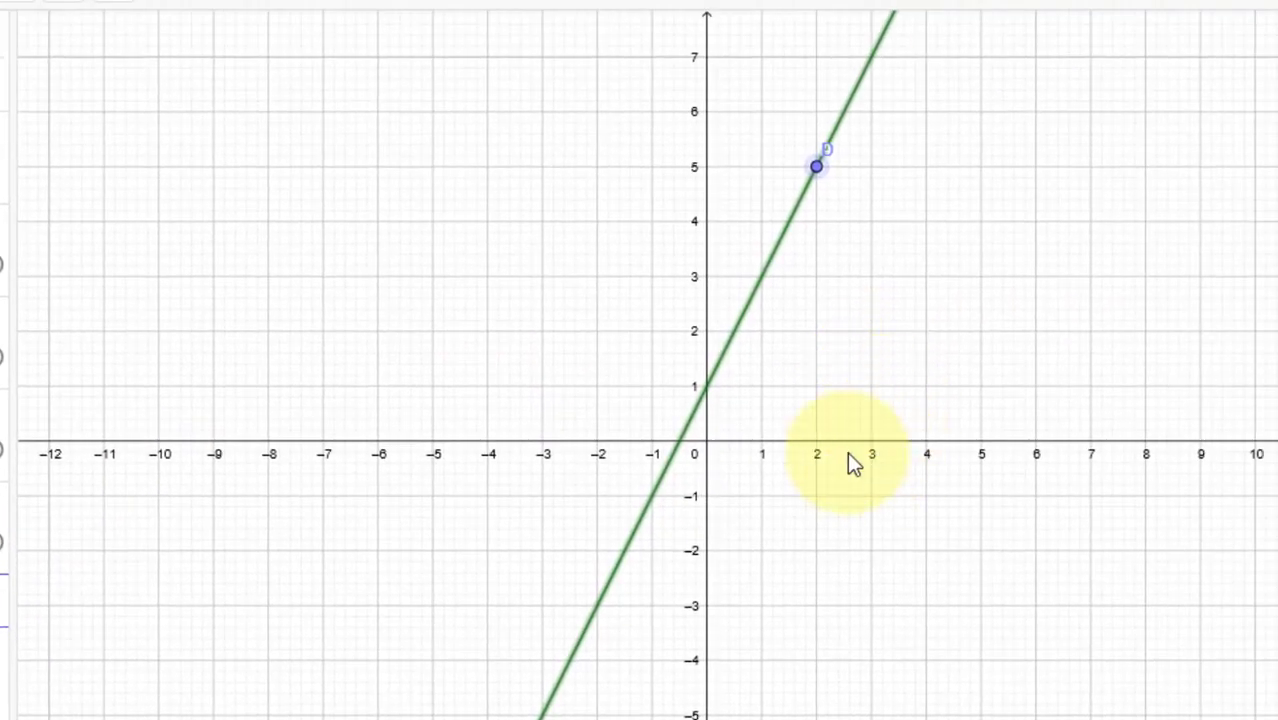
# Step: Switch from GeoGebra to the Excel table and enter the x value 2.1 in cell C13
pyautogui.scroll(1, 847, 452)
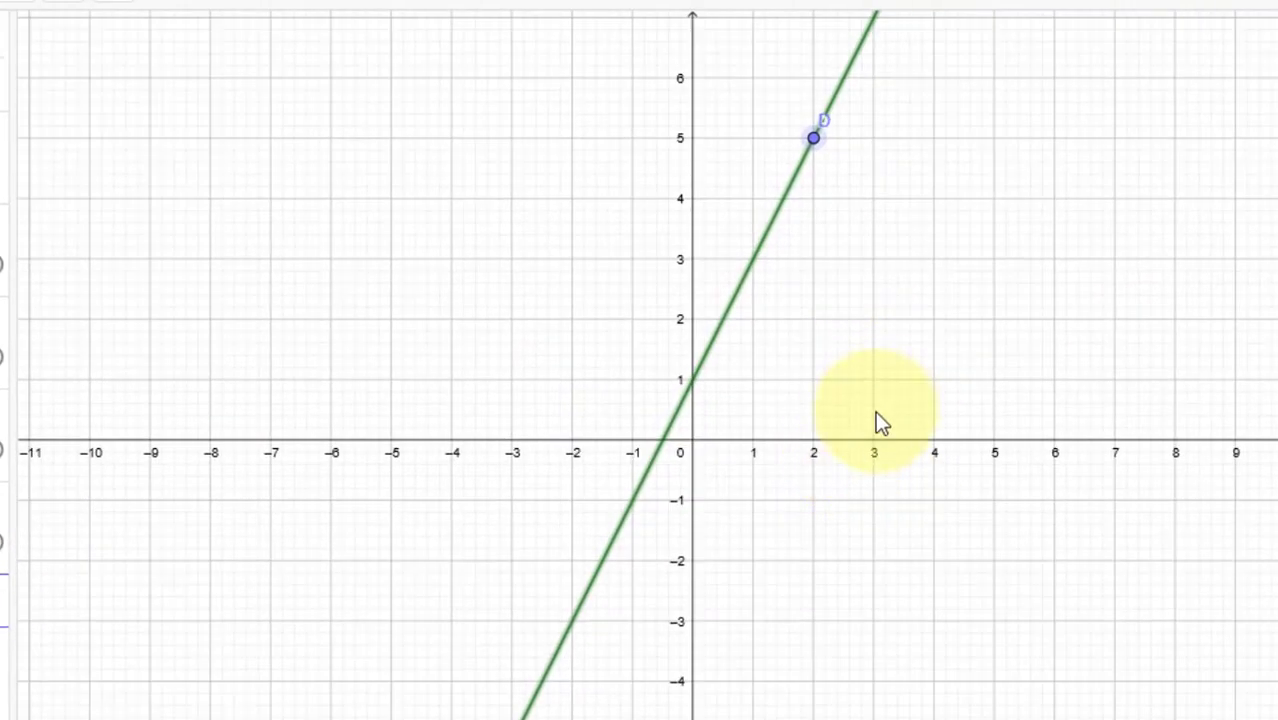
pyautogui.scroll(3, 875, 411)
pyautogui.scroll(1, 873, 418)
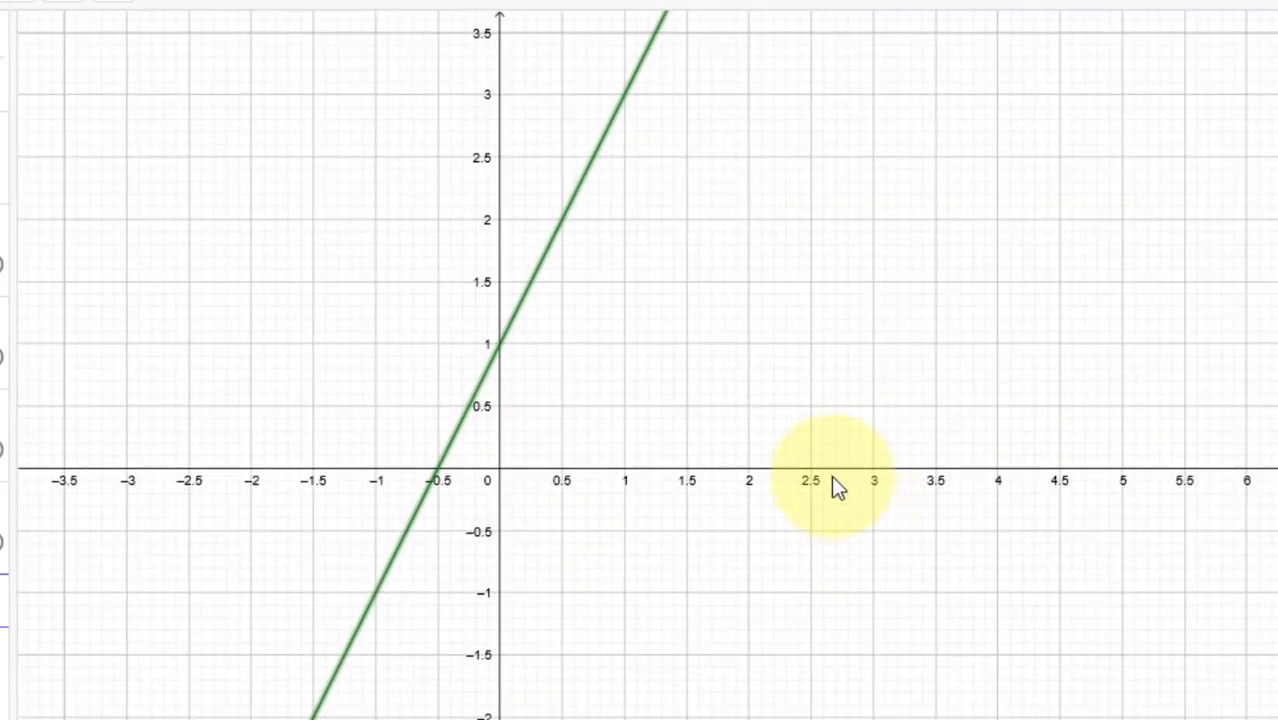
pyautogui.scroll(3, 815, 483)
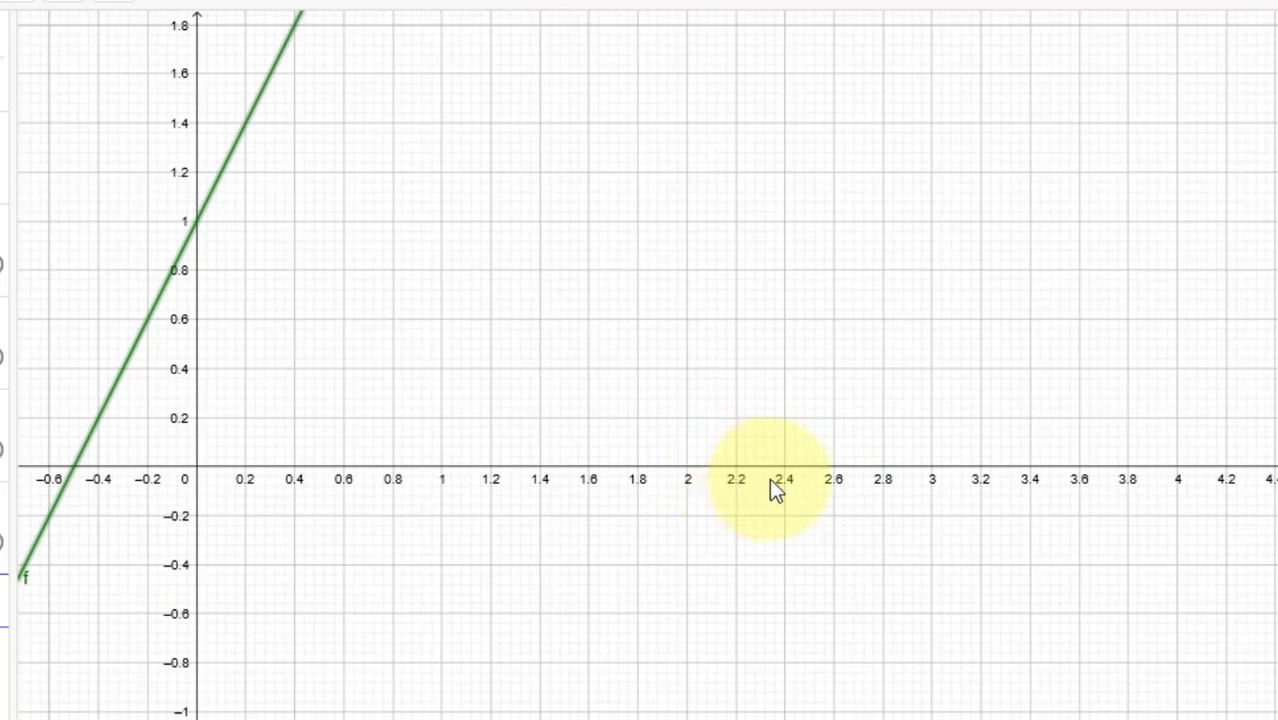
pyautogui.scroll(5, 713, 479)
pyautogui.scroll(3, 712, 479)
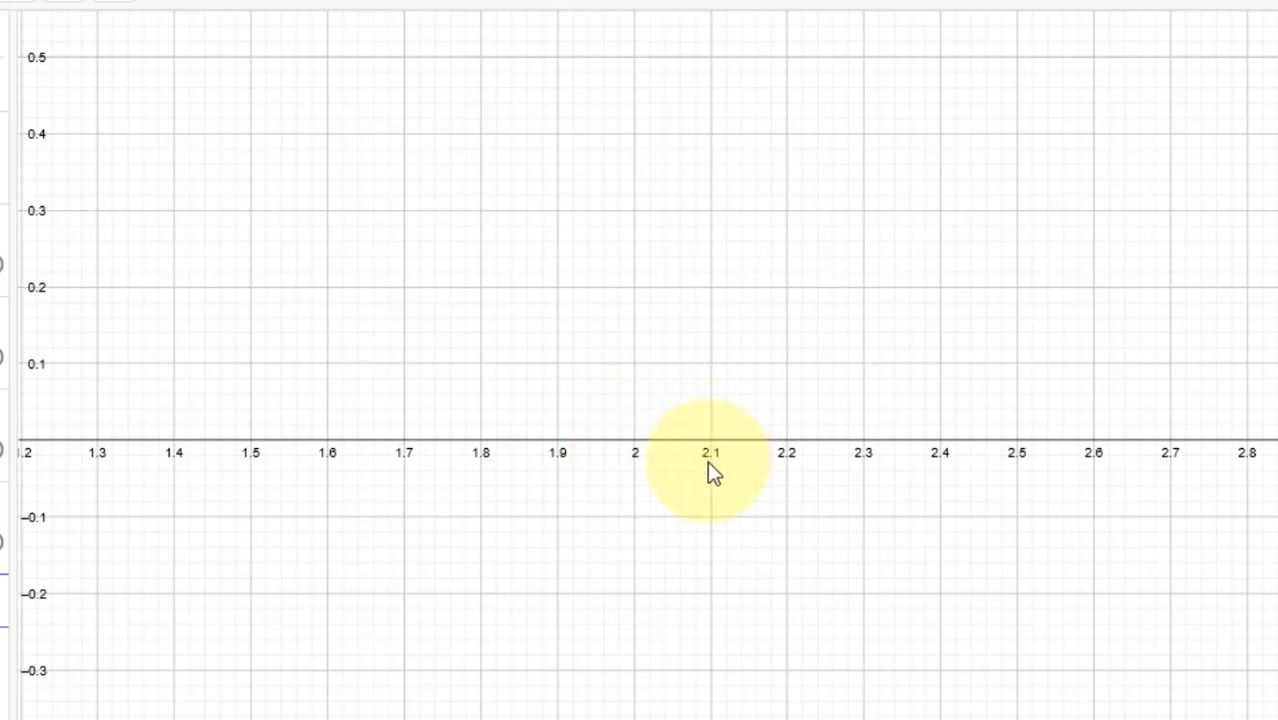
pyautogui.press('b')
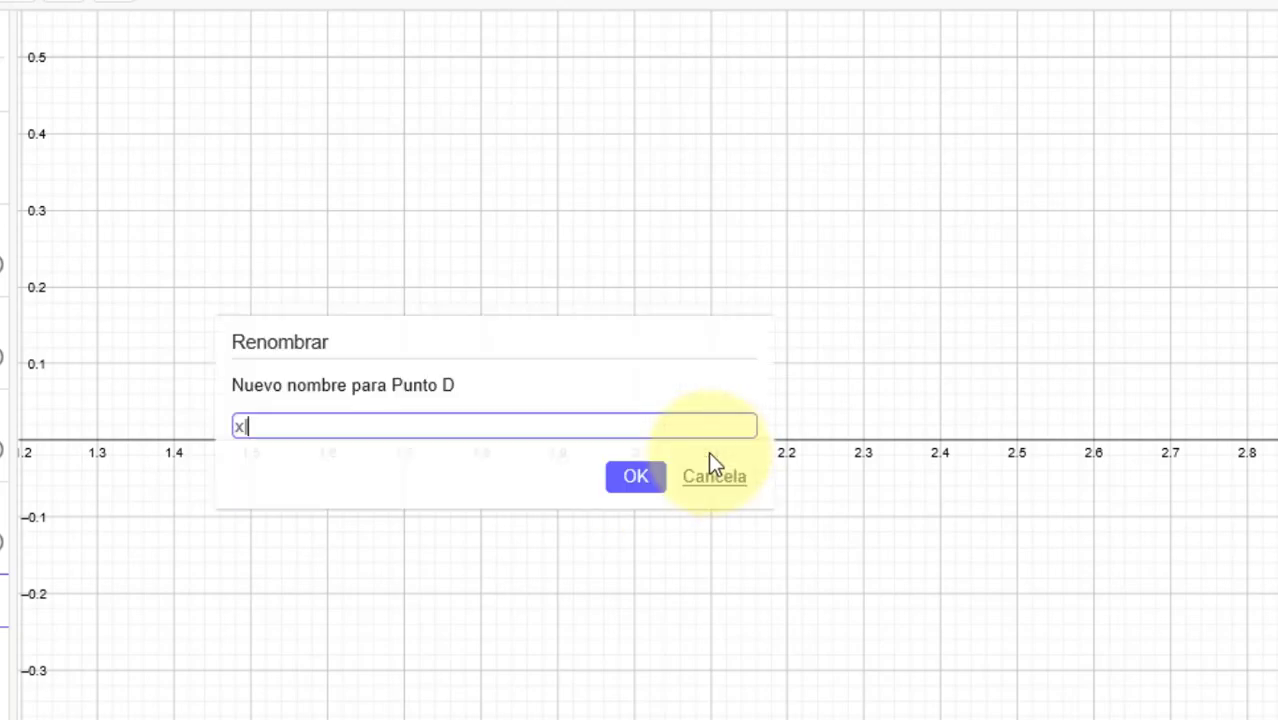
pyautogui.hotkey('alt', 'Tab')
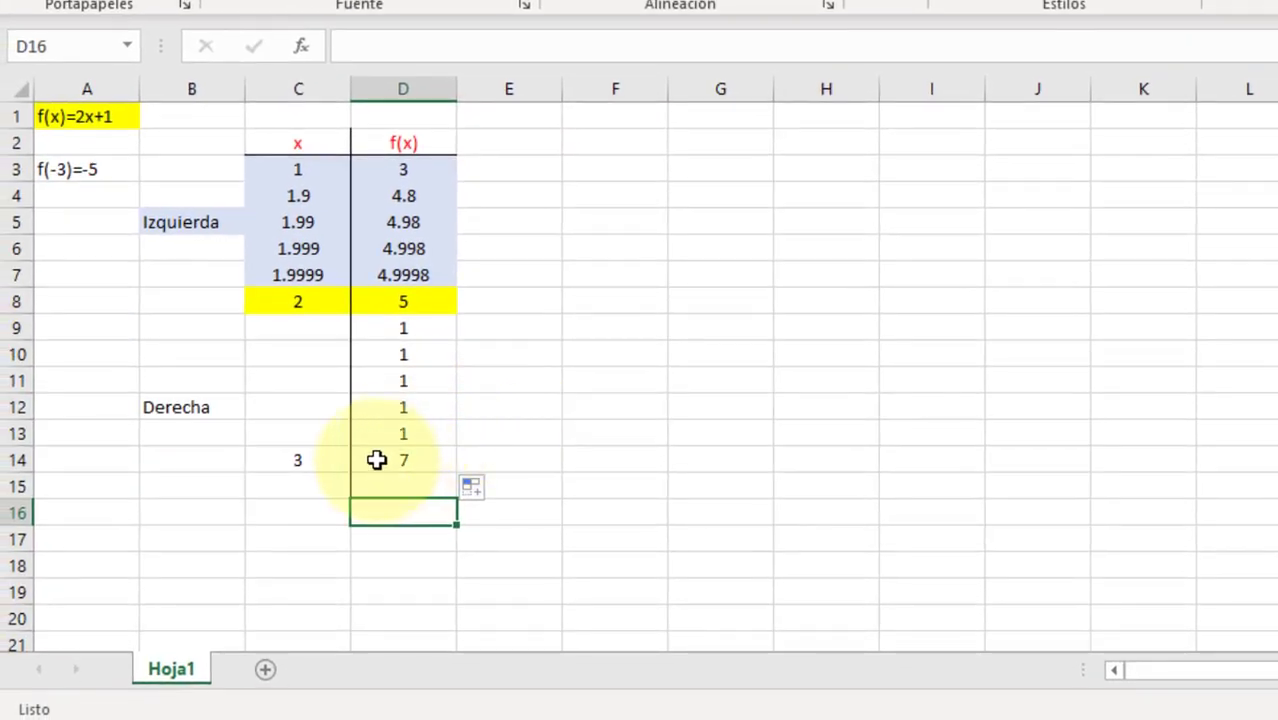
pyautogui.click(258, 453)
pyautogui.write('2.1')
pyautogui.press('Return')
pyautogui.click(302, 434)
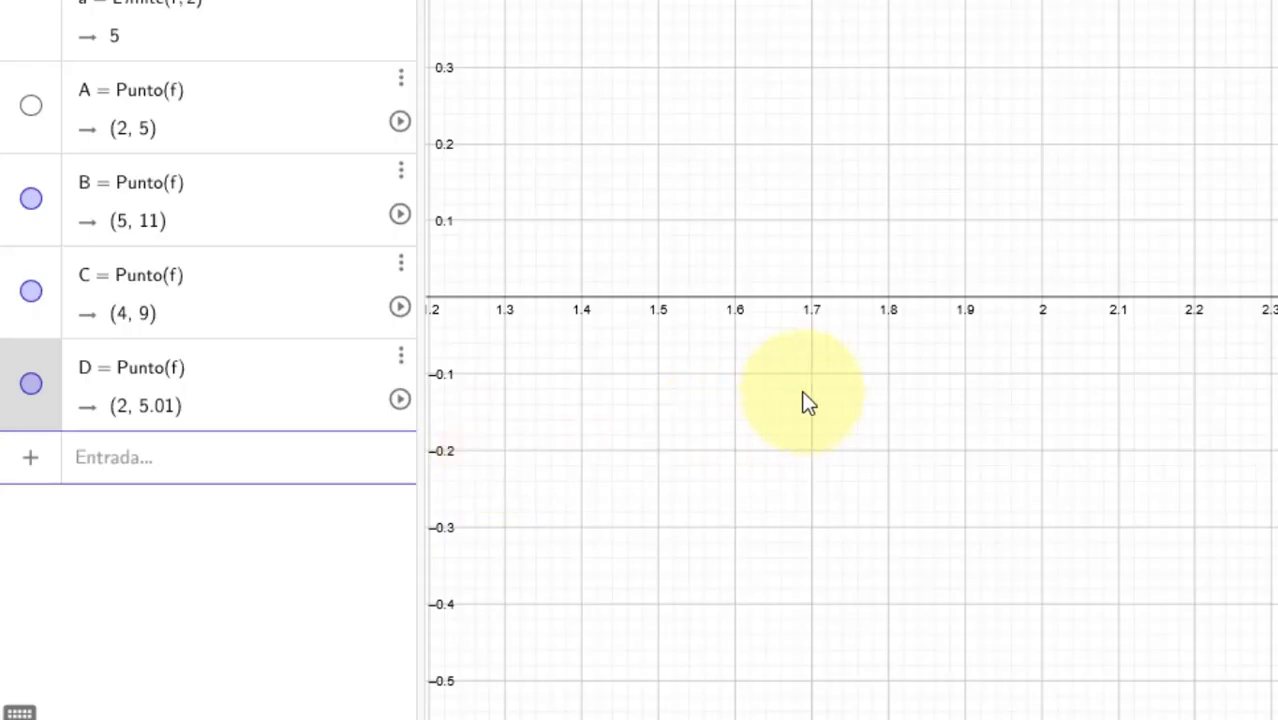
# Step: Enter the x value 2.05 in cell C12 of the Excel table
pyautogui.scroll(3, 880, 338)
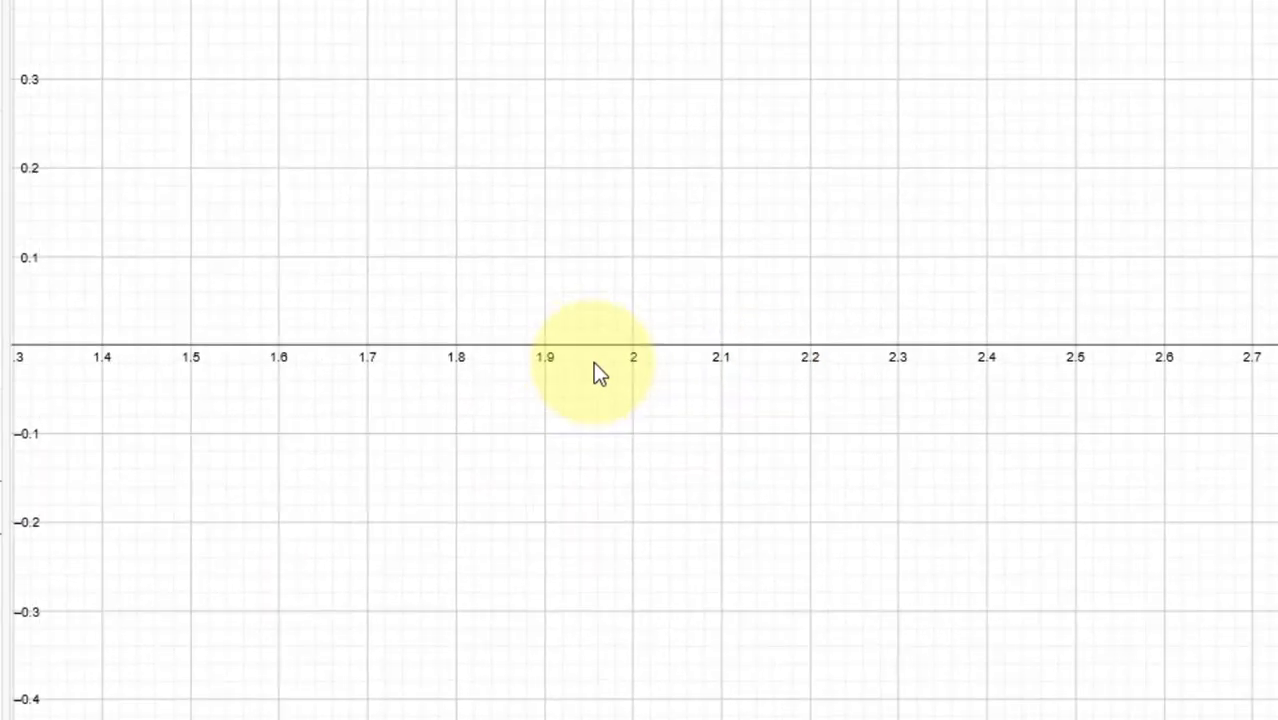
pyautogui.scroll(2, 712, 362)
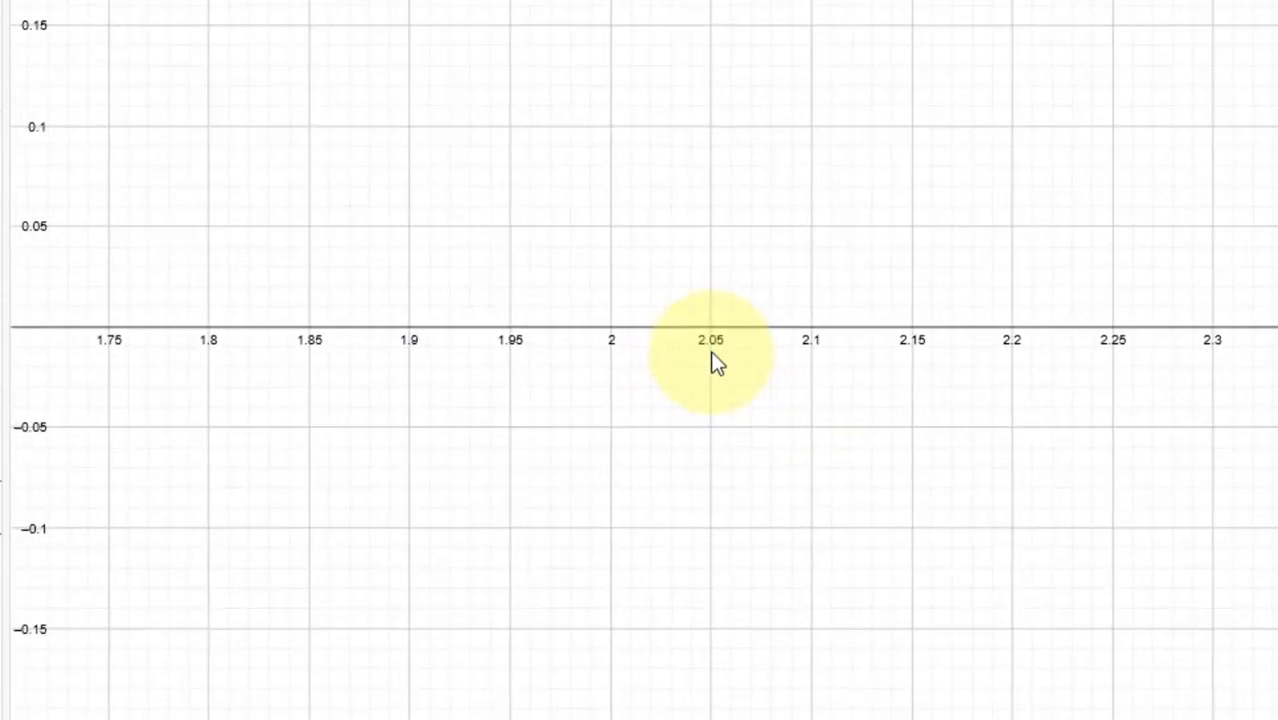
pyautogui.scroll(2, 712, 345)
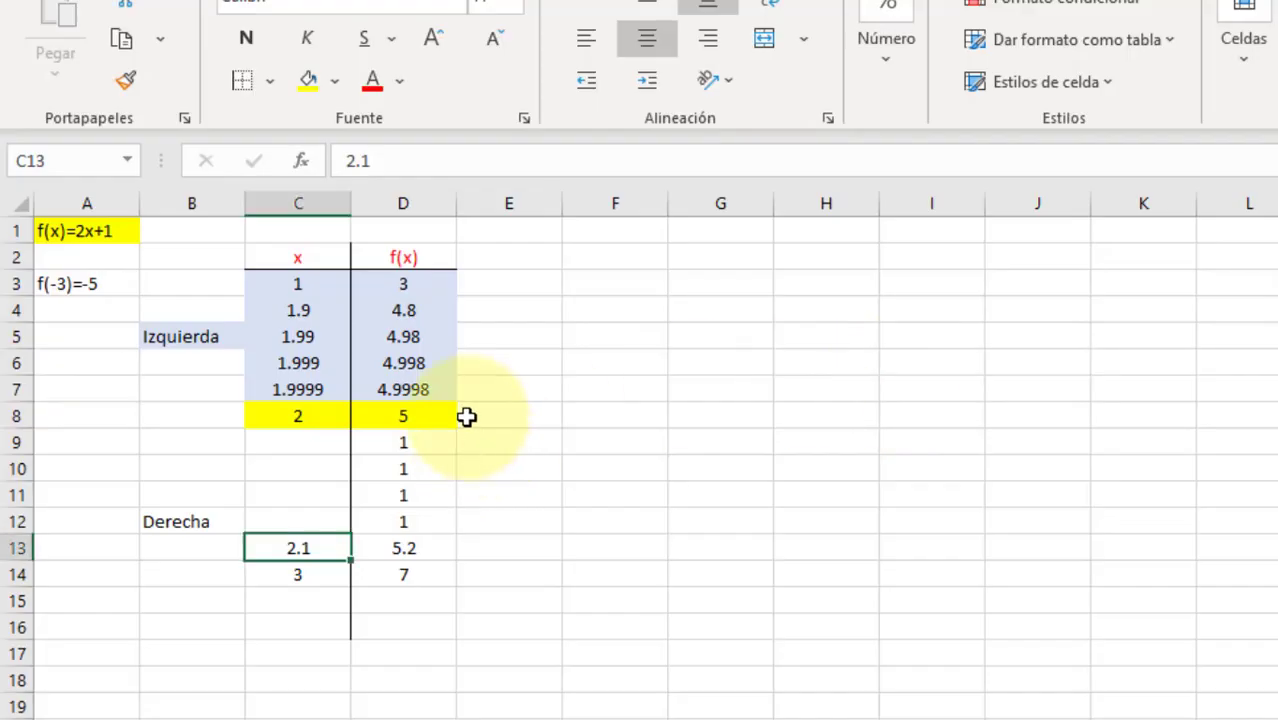
pyautogui.click(305, 521)
pyautogui.write('2.05')
pyautogui.press('Return')
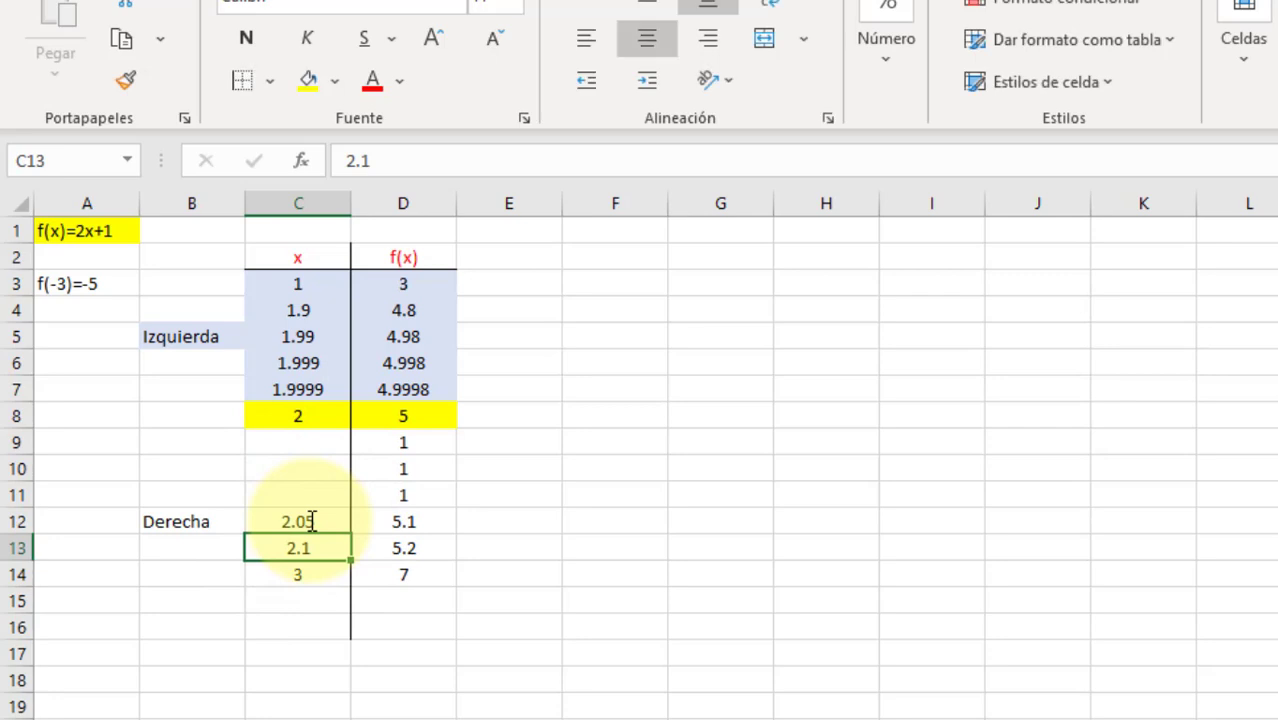
# Step: Enter the x value 2.01 in cell C11 of the Excel table
pyautogui.press('Up')
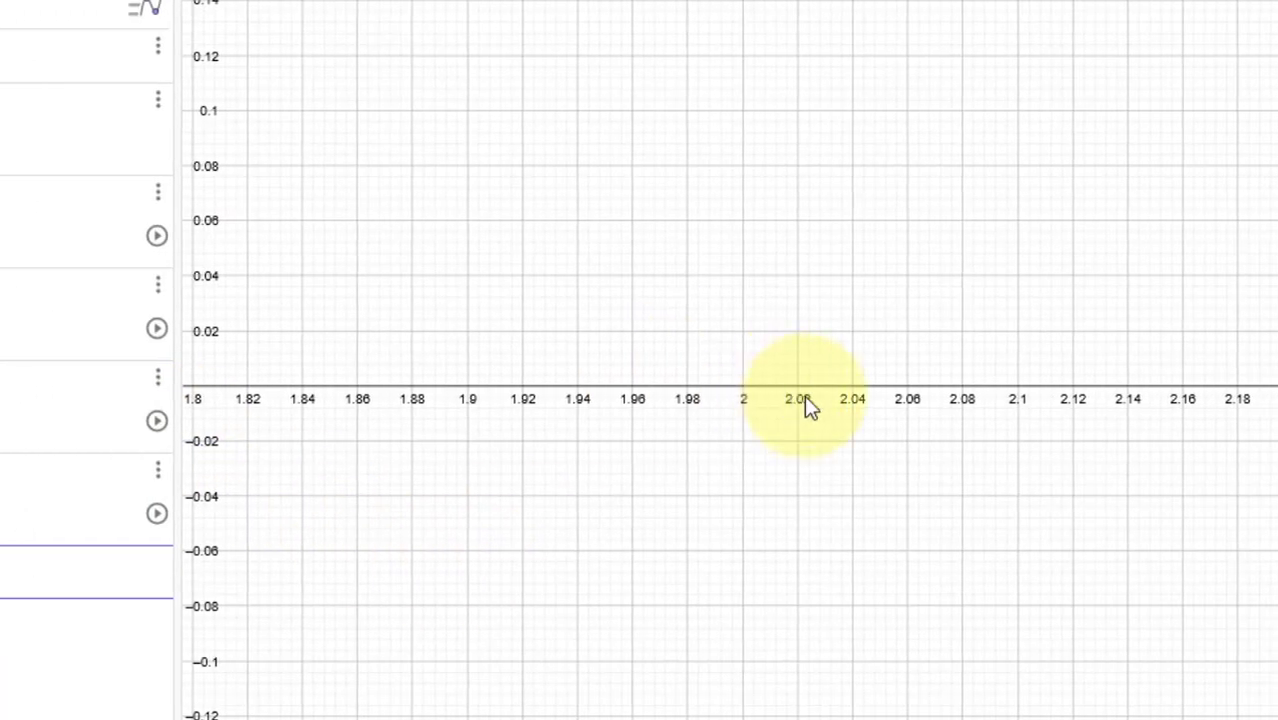
pyautogui.scroll(2, 772, 408)
pyautogui.scroll(5, 770, 398)
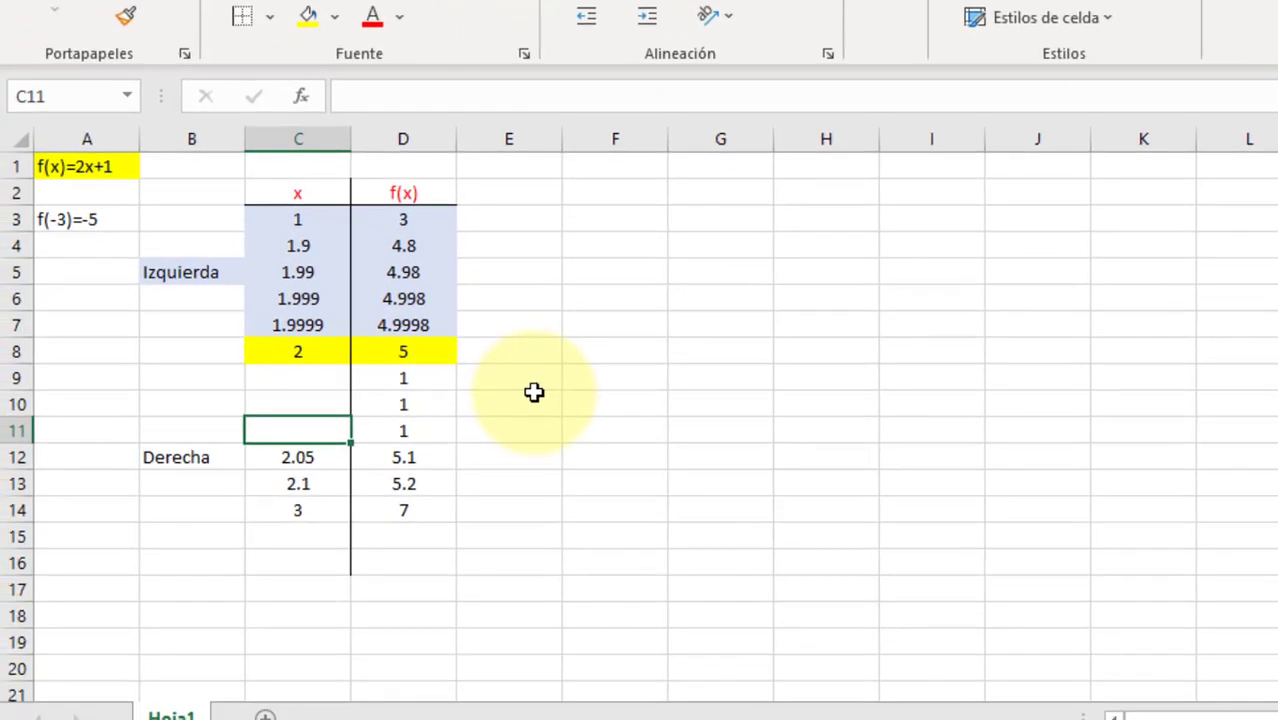
pyautogui.write('2.01')
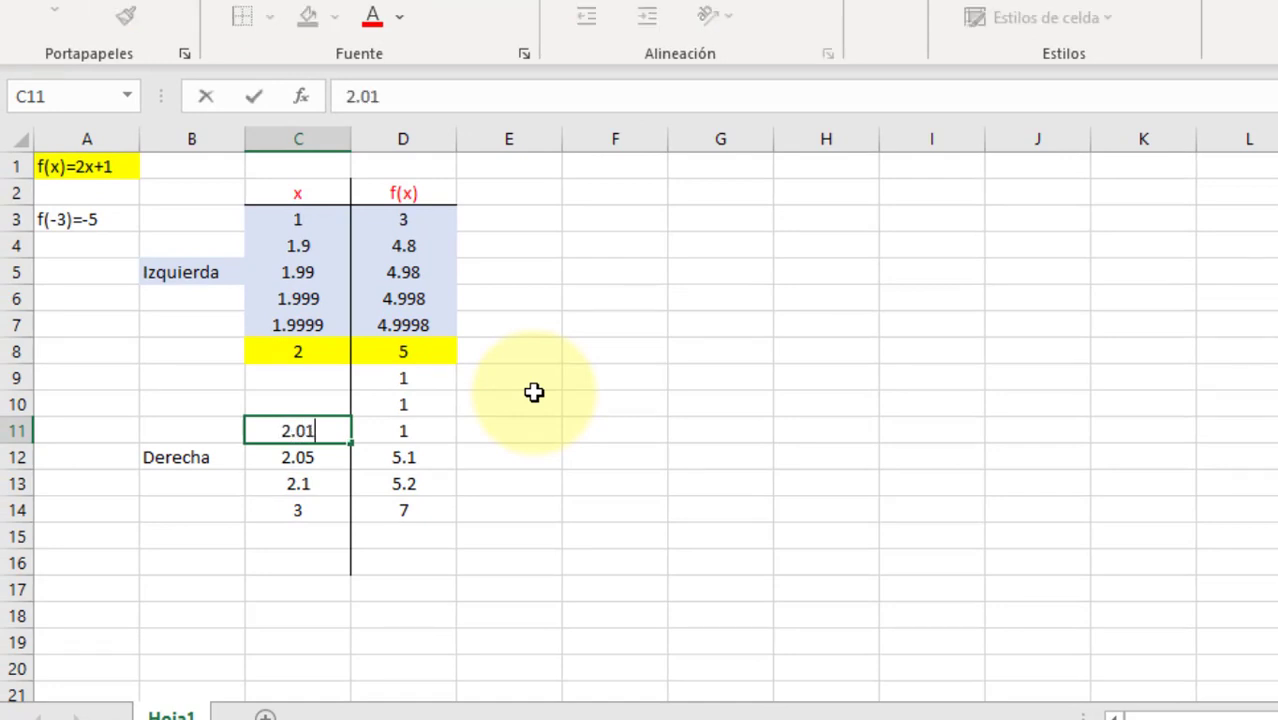
pyautogui.press('Return')
# Step: Enter the x value 2.0001 in cell C10 and 2.000001 in cell C9
pyautogui.press('Up')
pyautogui.press('Up')
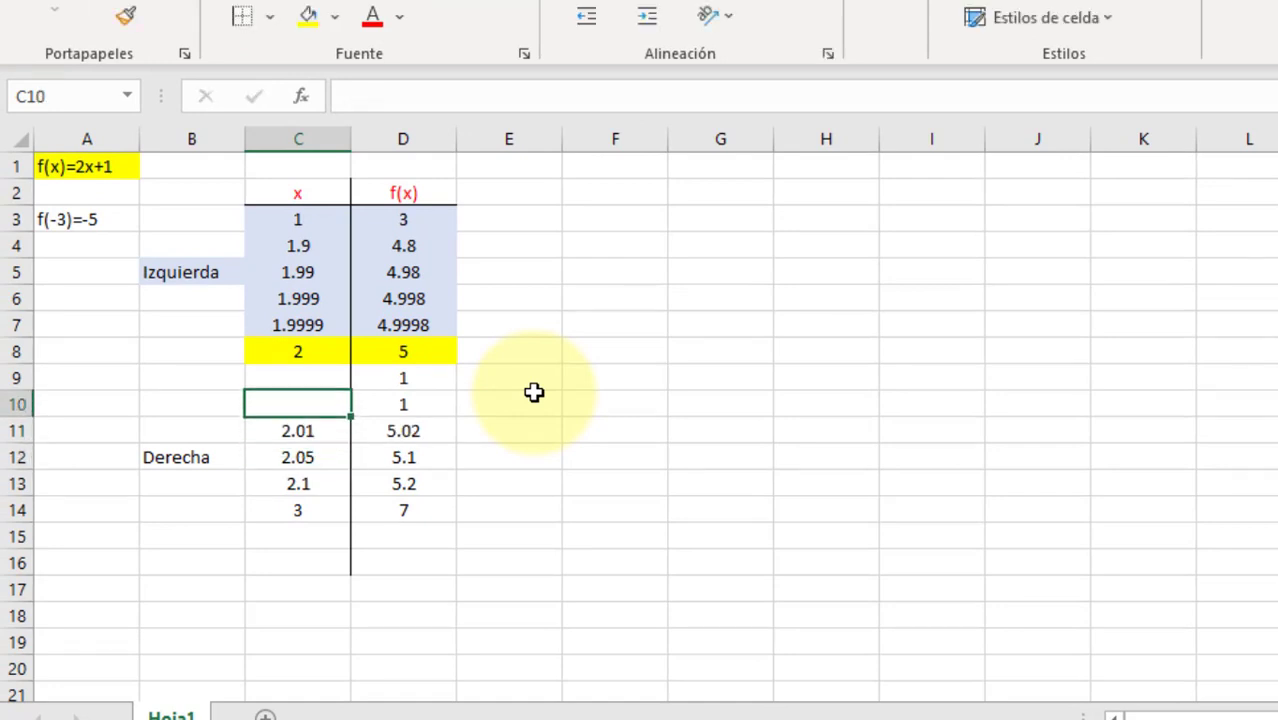
pyautogui.write('2.0001')
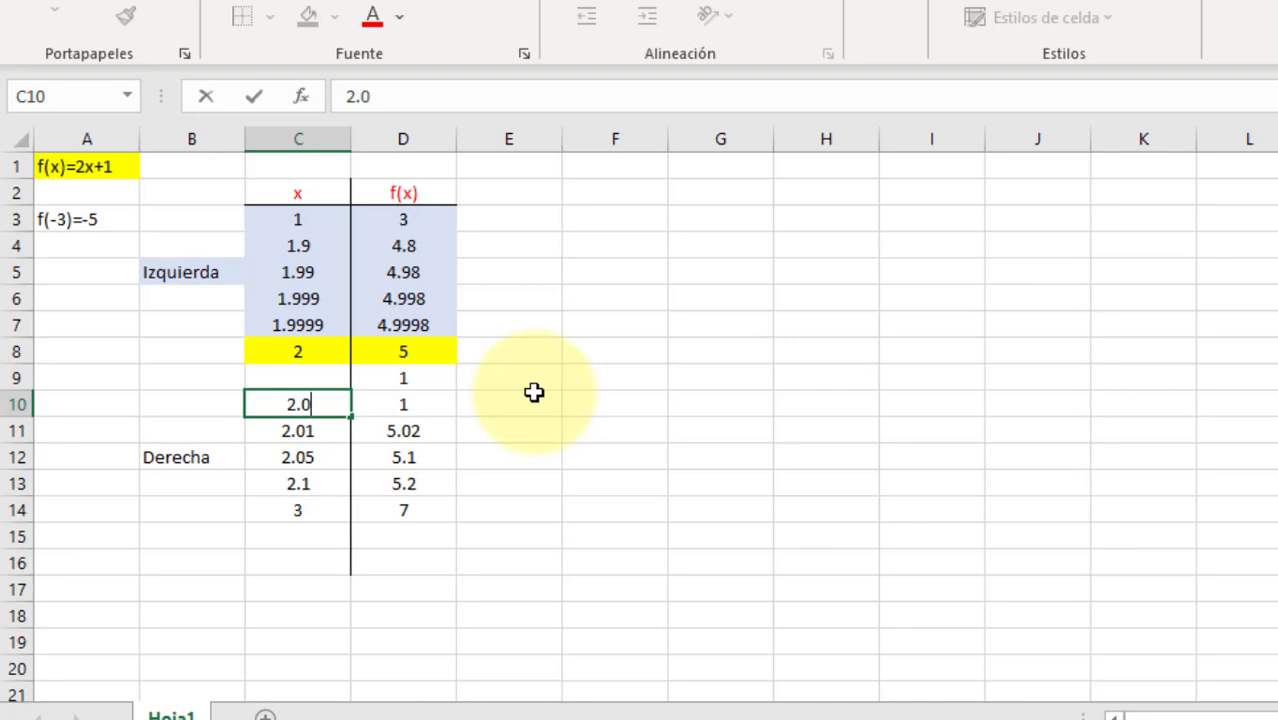
pyautogui.press('Return')
pyautogui.press('Up')
pyautogui.press('Up')
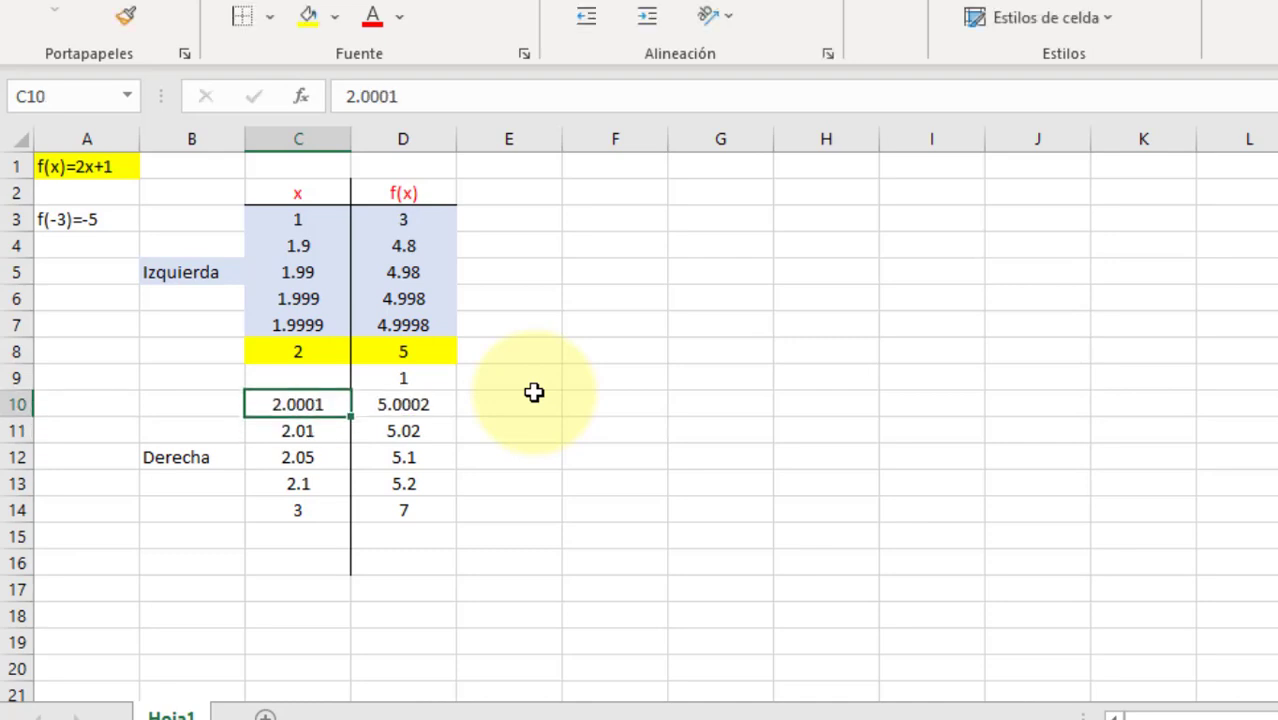
pyautogui.write('2.000001')
pyautogui.press('Return')
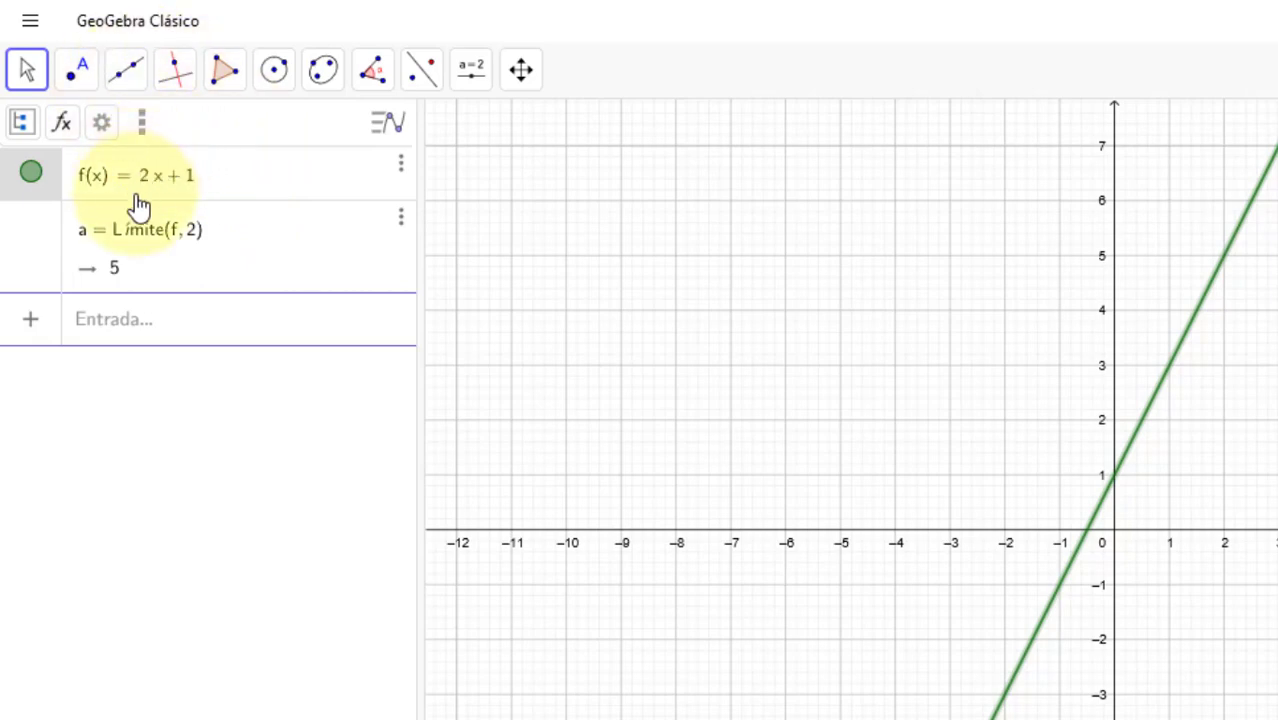
# Step: Compute the right-hand limit of f(x) at 2 with the LímiteDerecha command, using f(x) and 2 as arguments
pyautogui.click(168, 318)
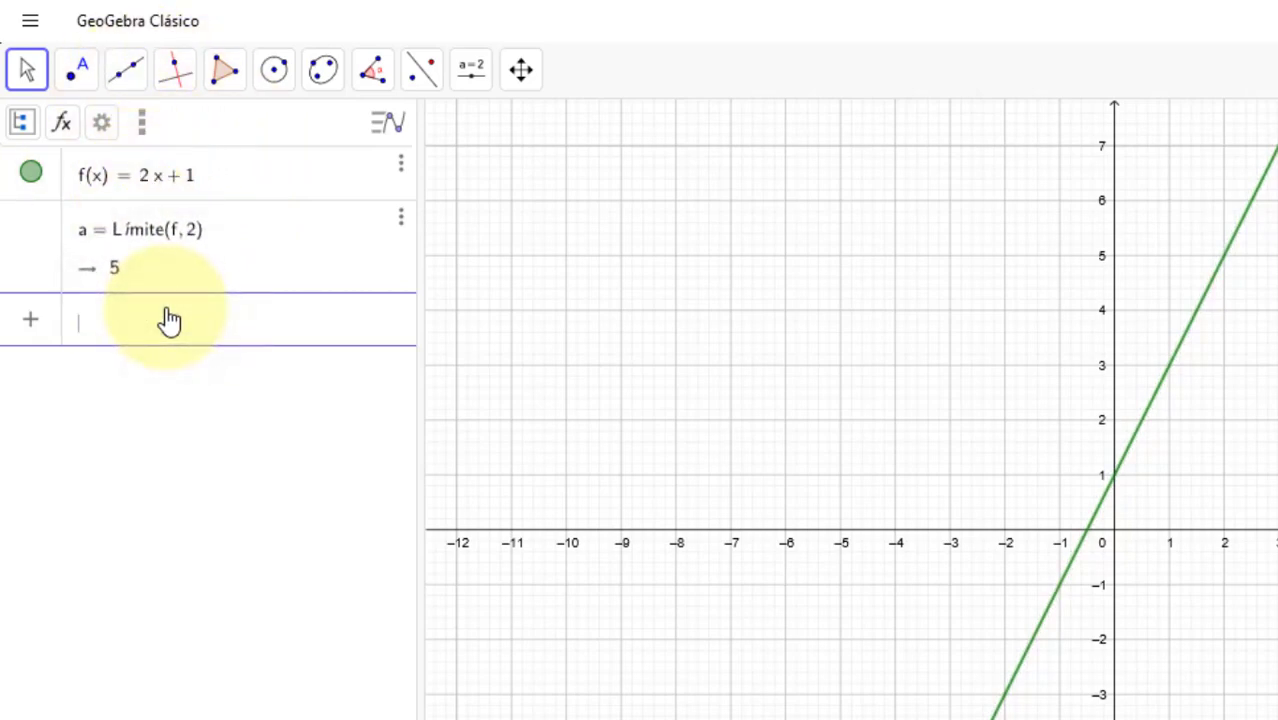
pyautogui.write('Lim')
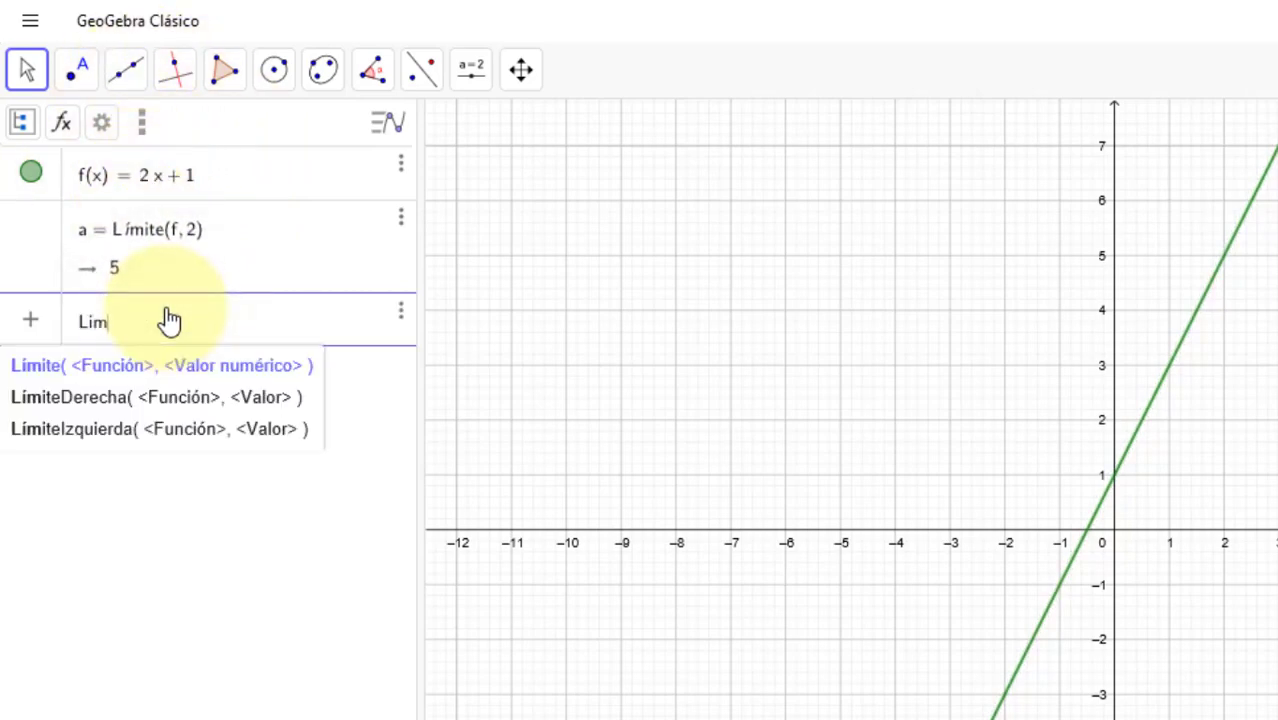
pyautogui.press('Down')
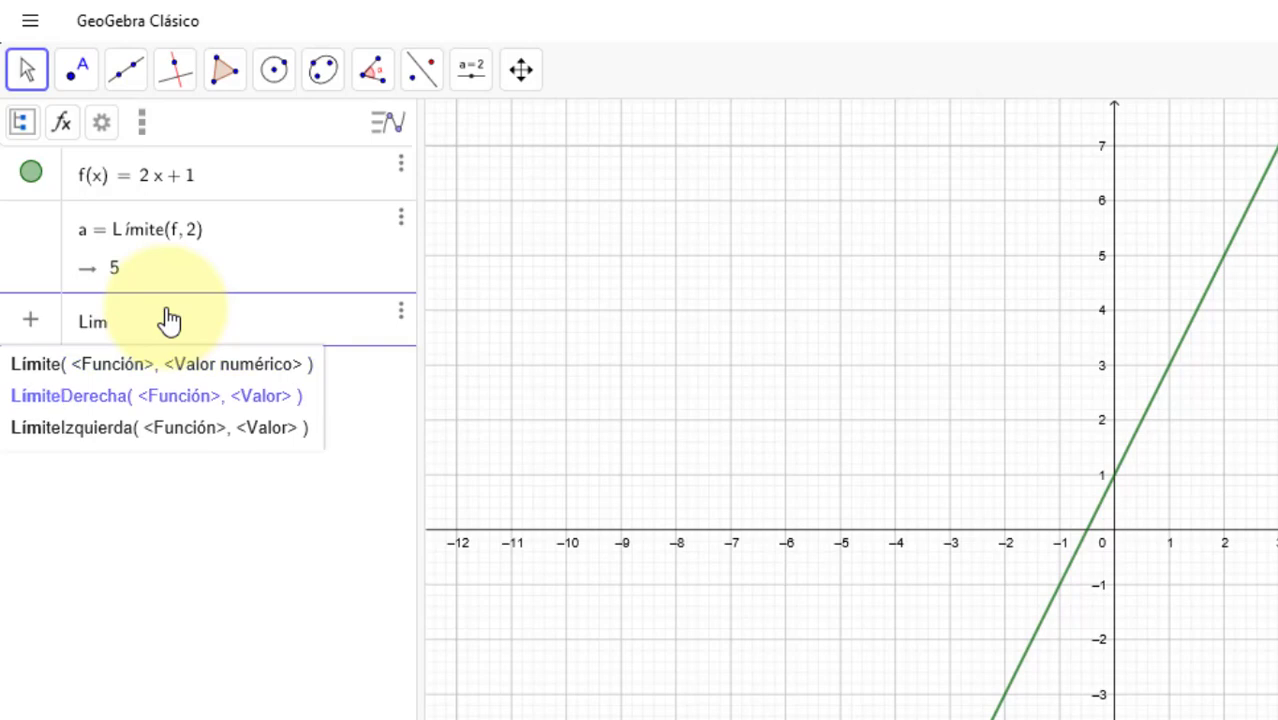
pyautogui.click(178, 400)
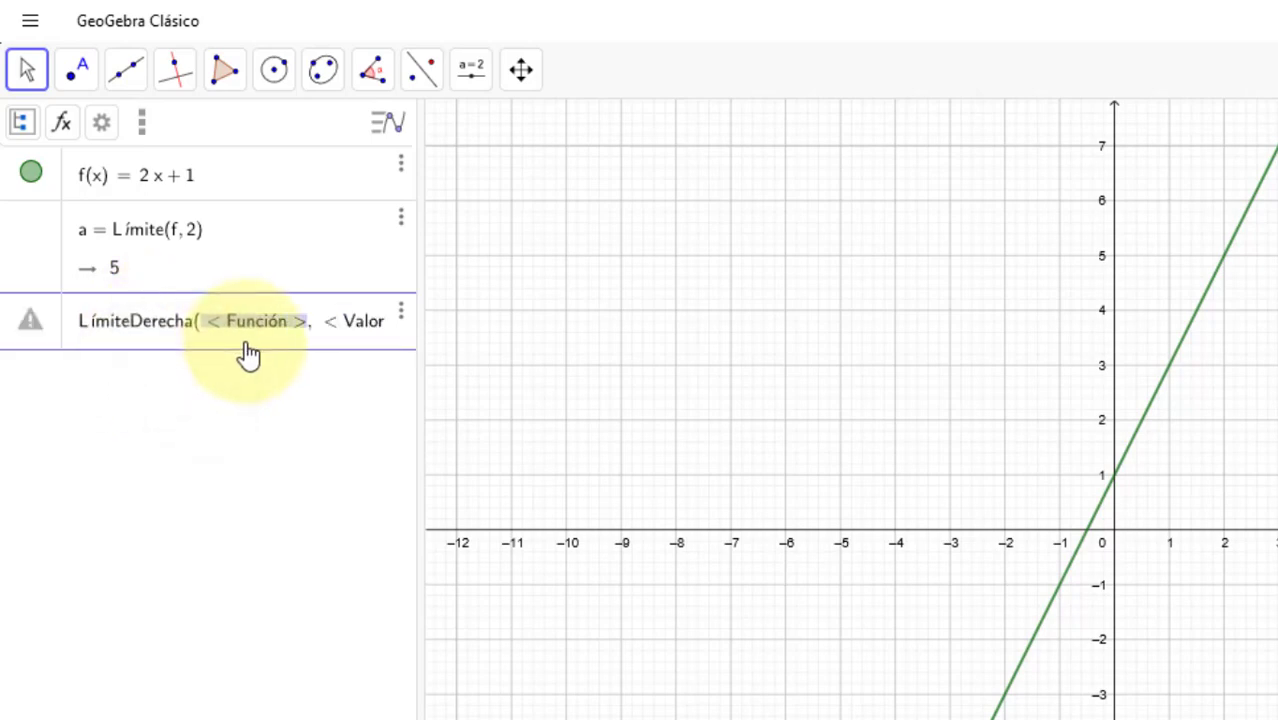
pyautogui.click(92, 183)
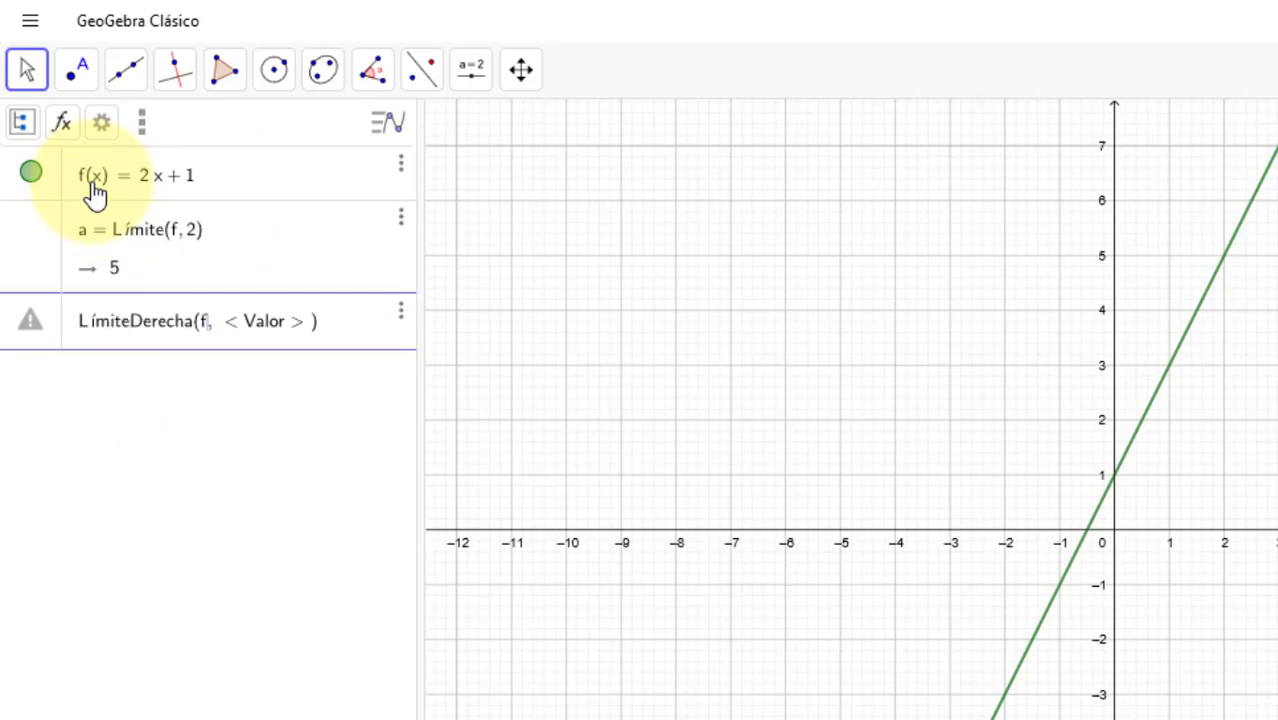
pyautogui.write('(x')
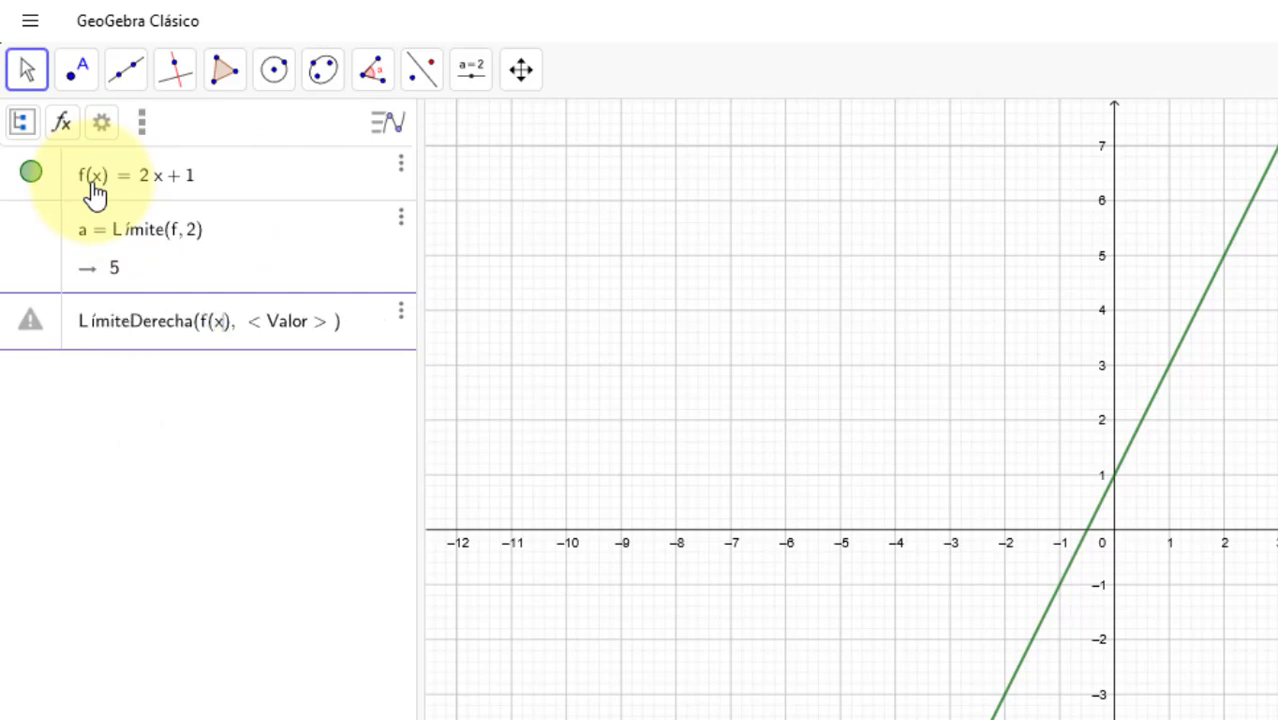
pyautogui.press('Tab')
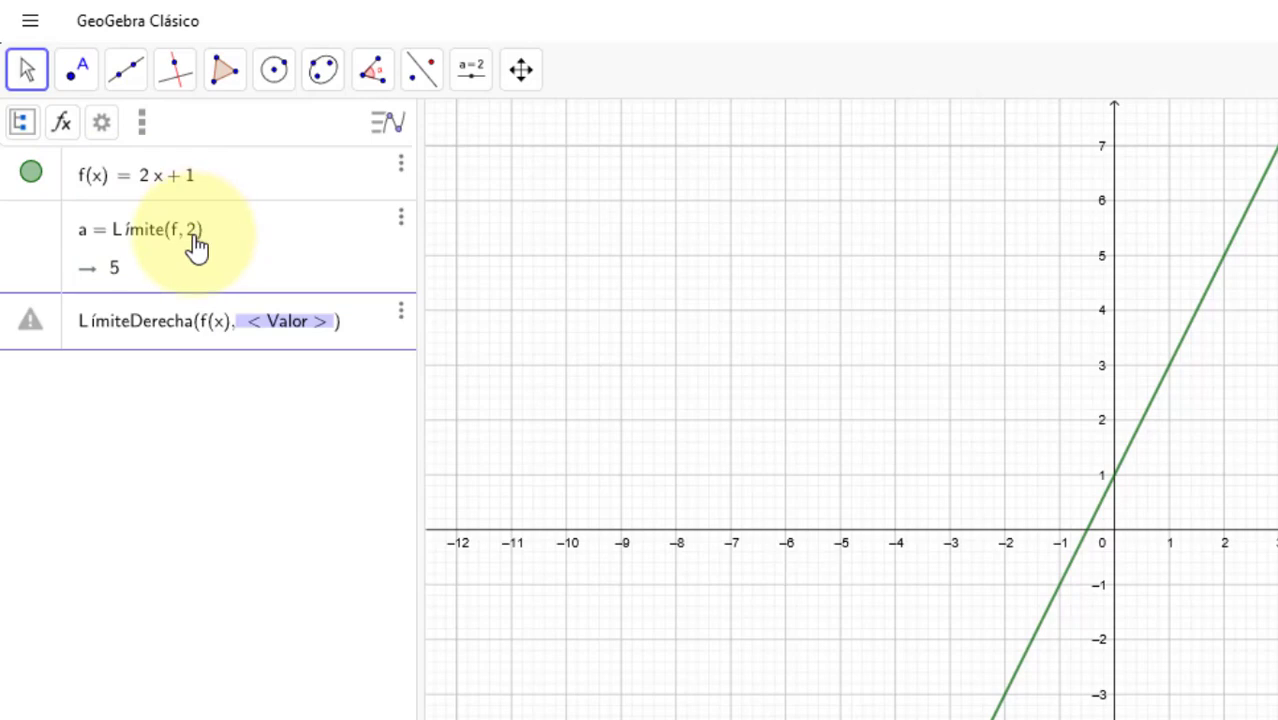
pyautogui.write('2')
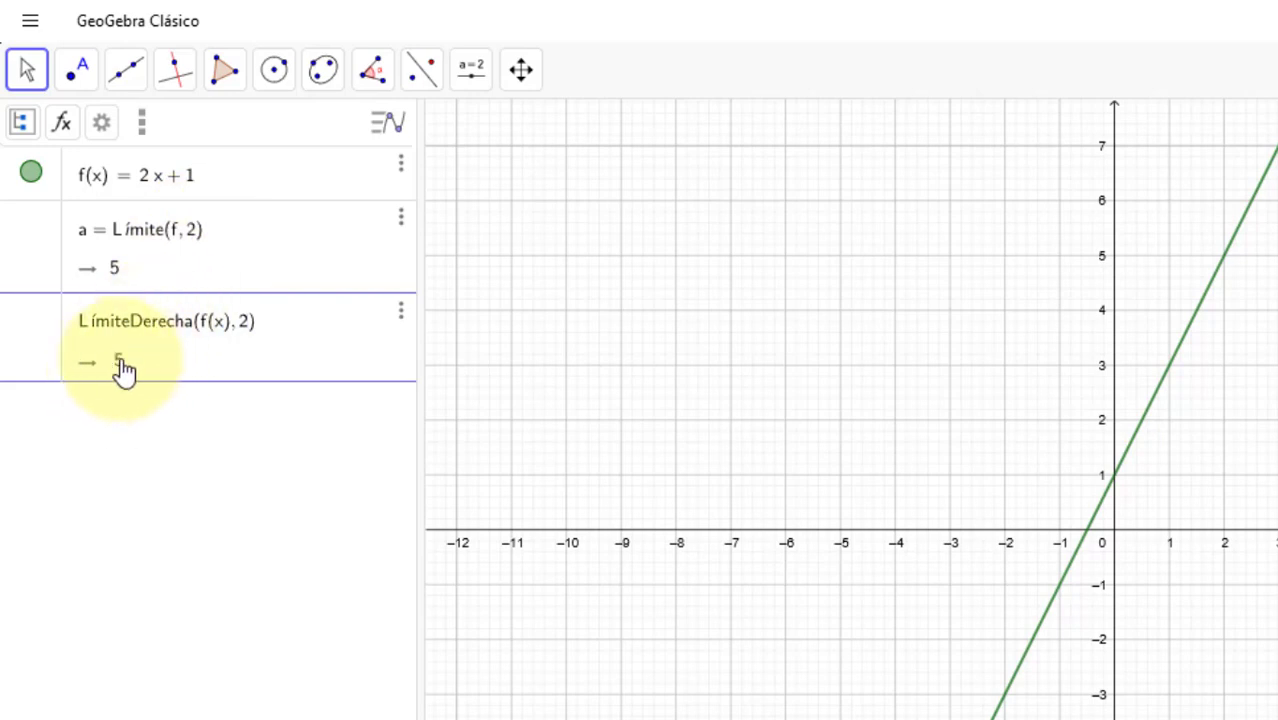
pyautogui.press('Return')
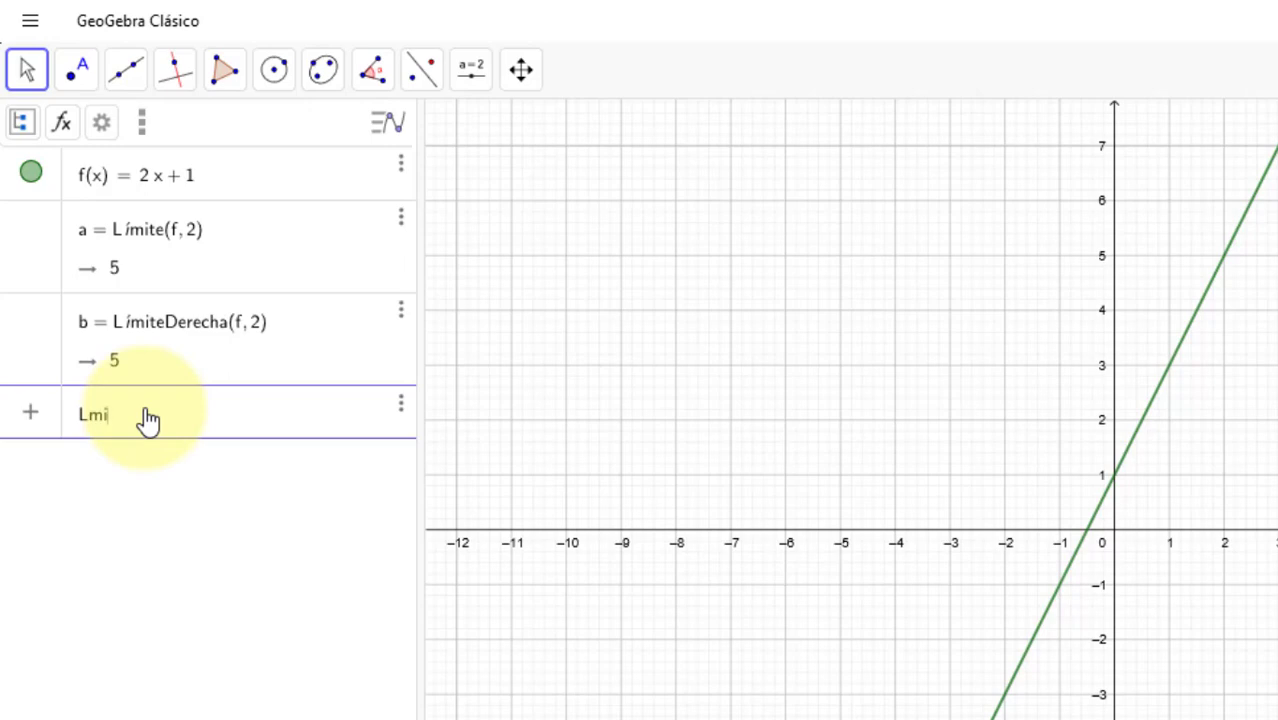
# Step: Compute the left-hand limit of f(x) at 2 with the LímiteIzquierda command, using f(x) and 2 as arguments
pyautogui.write('Lim')
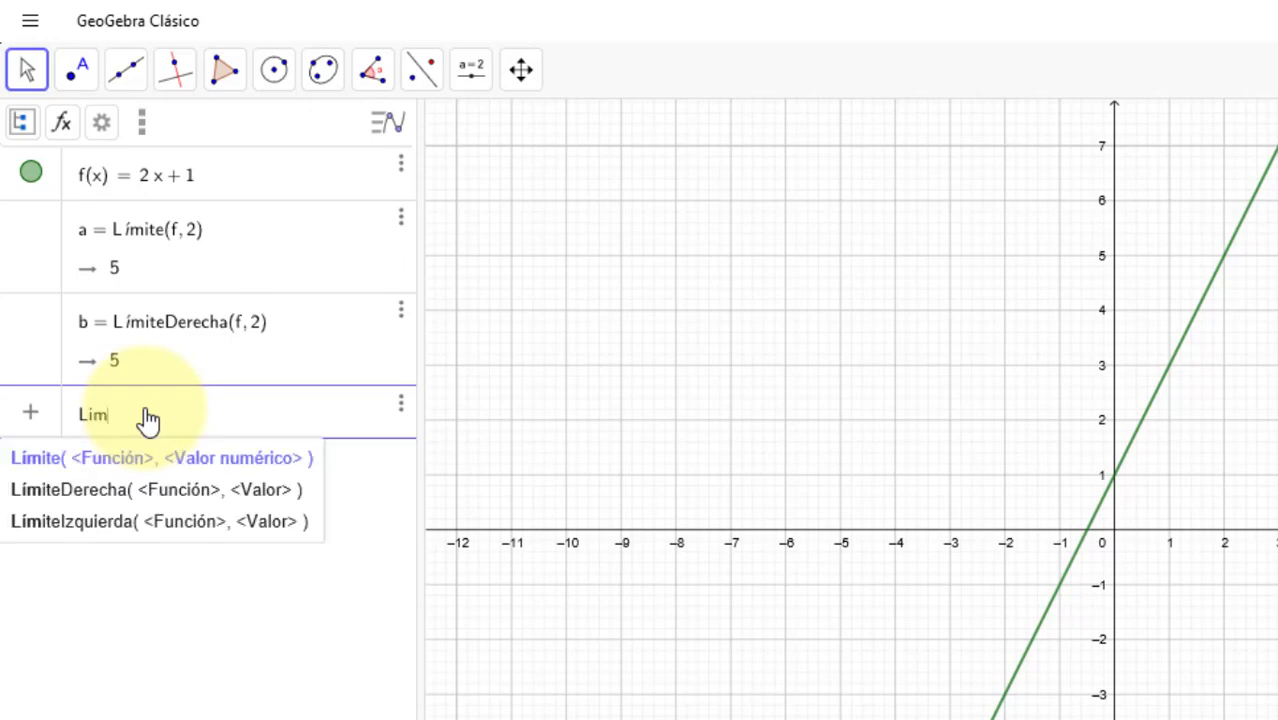
pyautogui.click(92, 525)
pyautogui.write('f(x), < Valor > )')
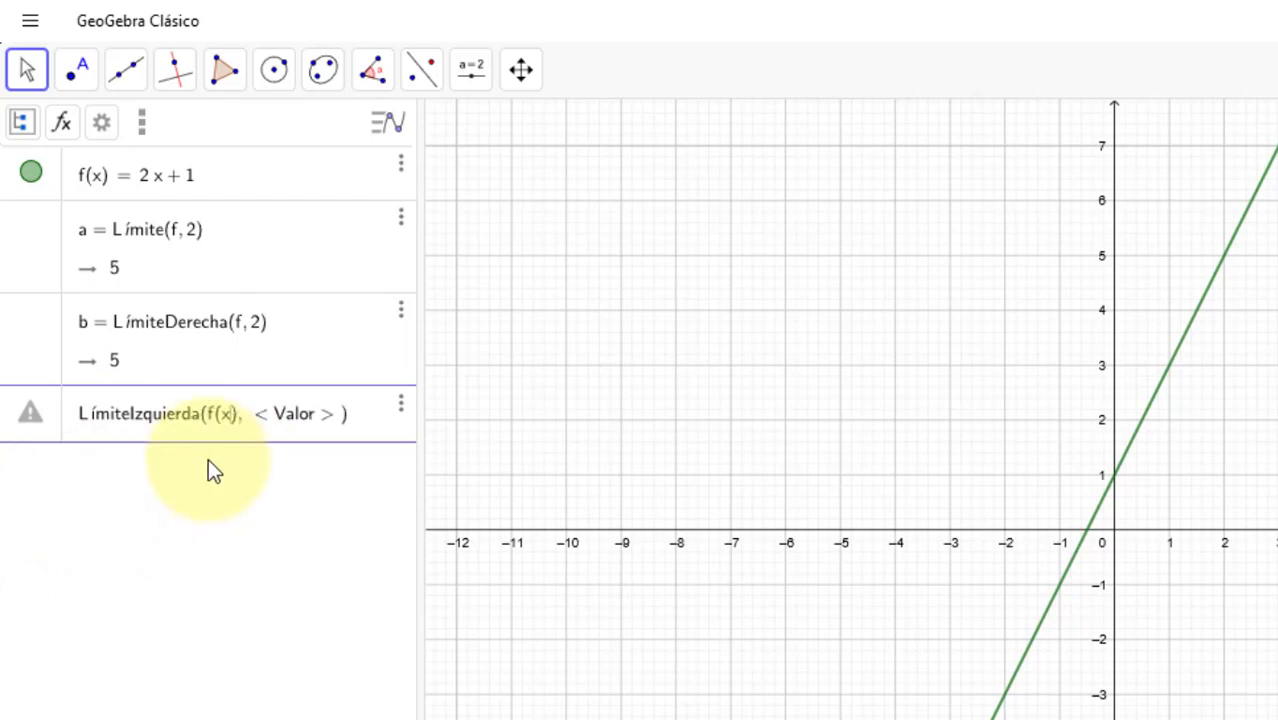
pyautogui.press('Tab')
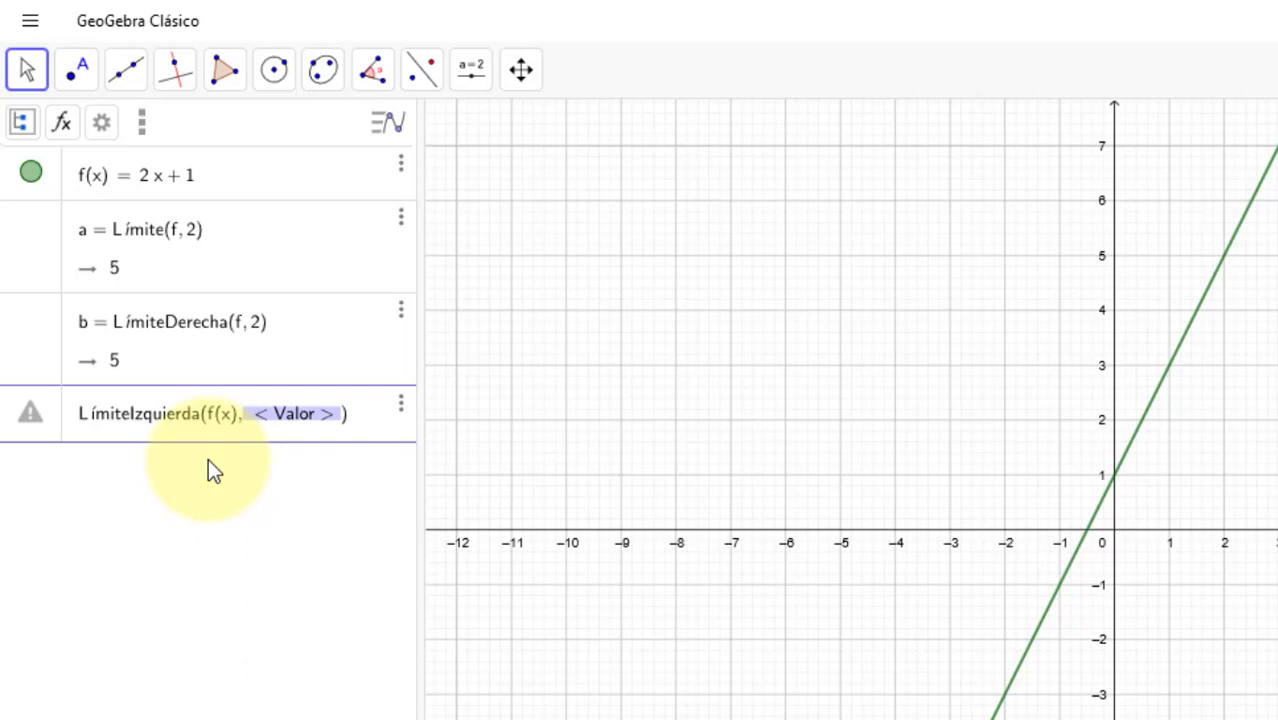
pyautogui.write('2')
pyautogui.press('Return')
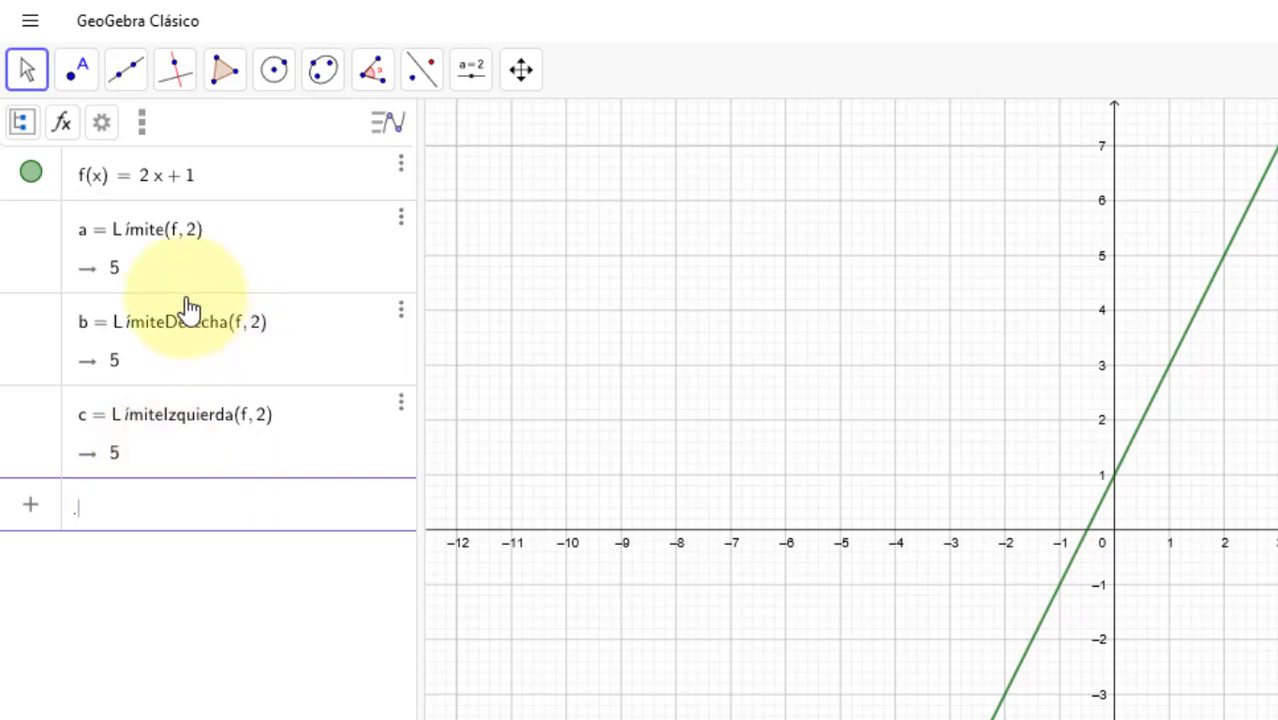
# Step: Open the definition of the function f(x) = 2x + 1 for editing
pyautogui.click(246, 181)
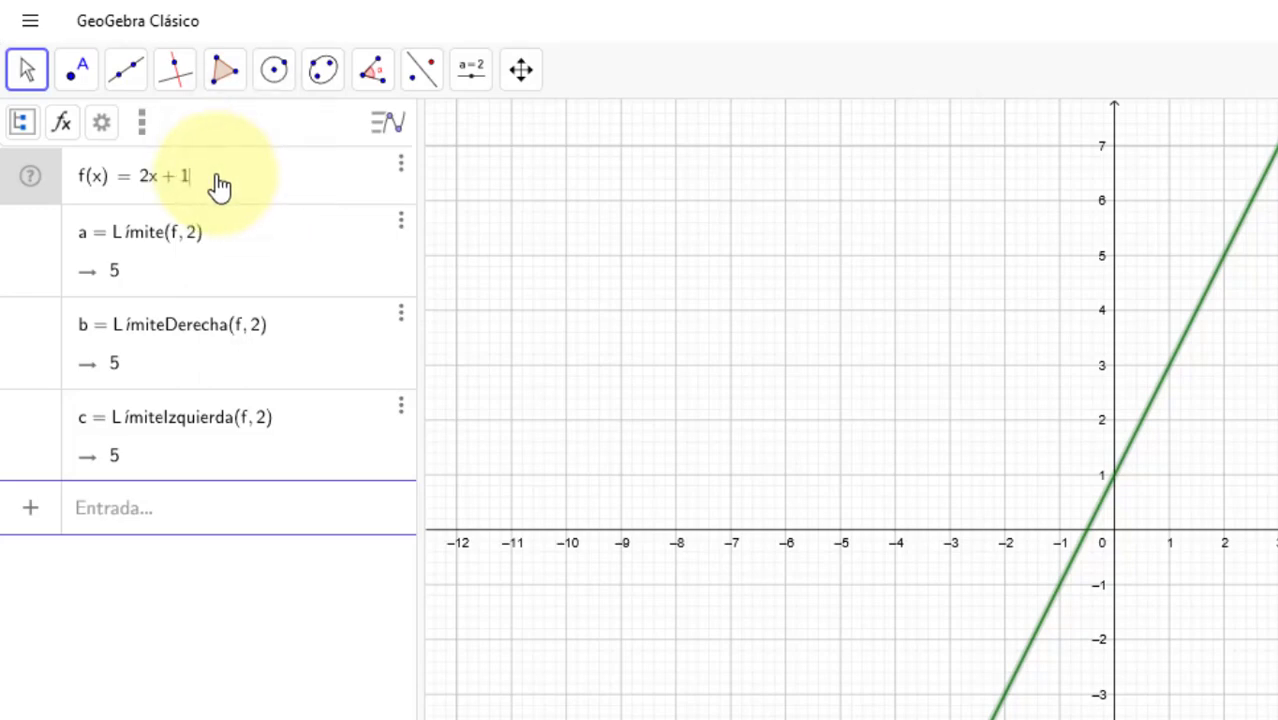